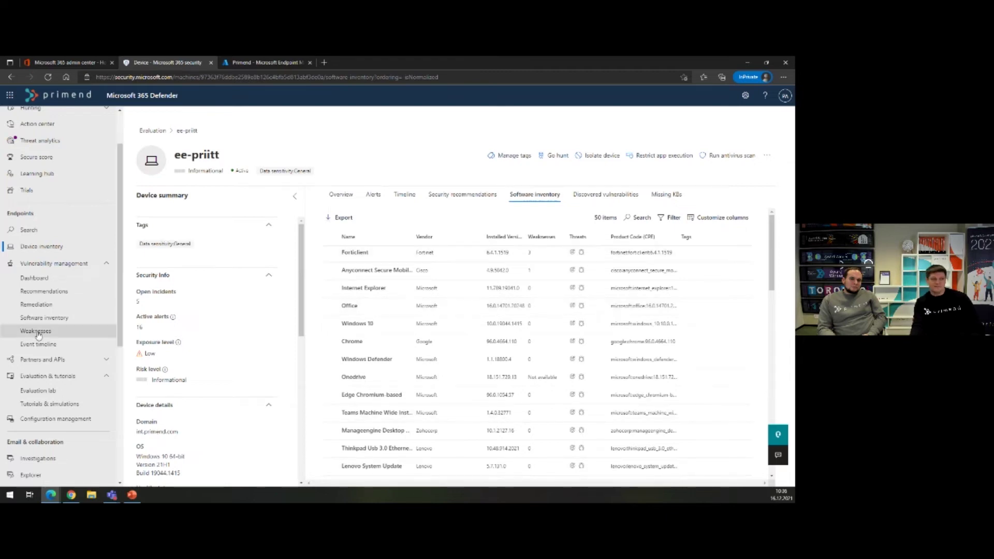
Review the exposure score, top events, vulnerable software and exposed devices on the Vulnerability management dashboard.
{"action": "left_click", "coordinate": [34, 278]}
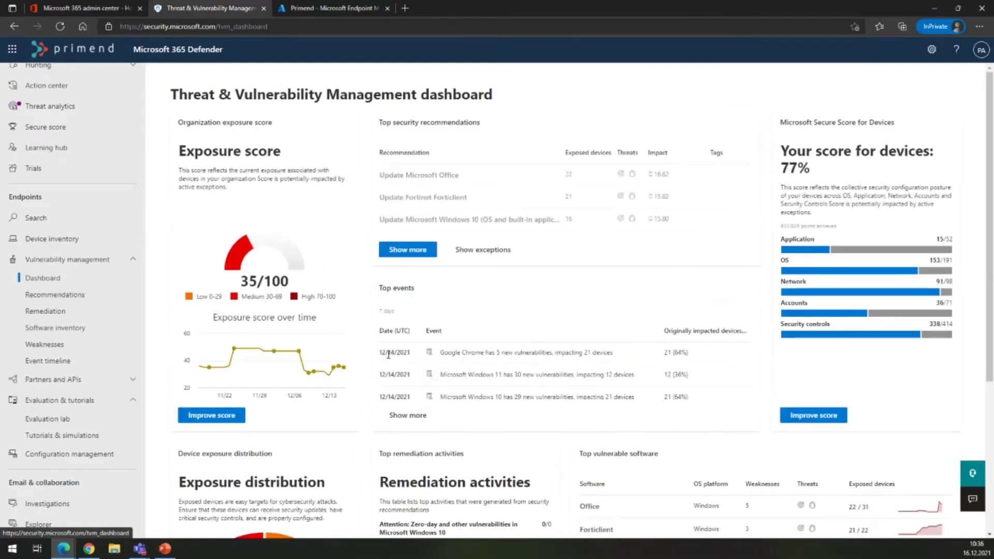
{"action": "scroll", "coordinate": [312, 365], "scroll_direction": "down", "scroll_amount": 3}
{"action": "scroll", "coordinate": [391, 387], "scroll_direction": "up", "scroll_amount": 5}
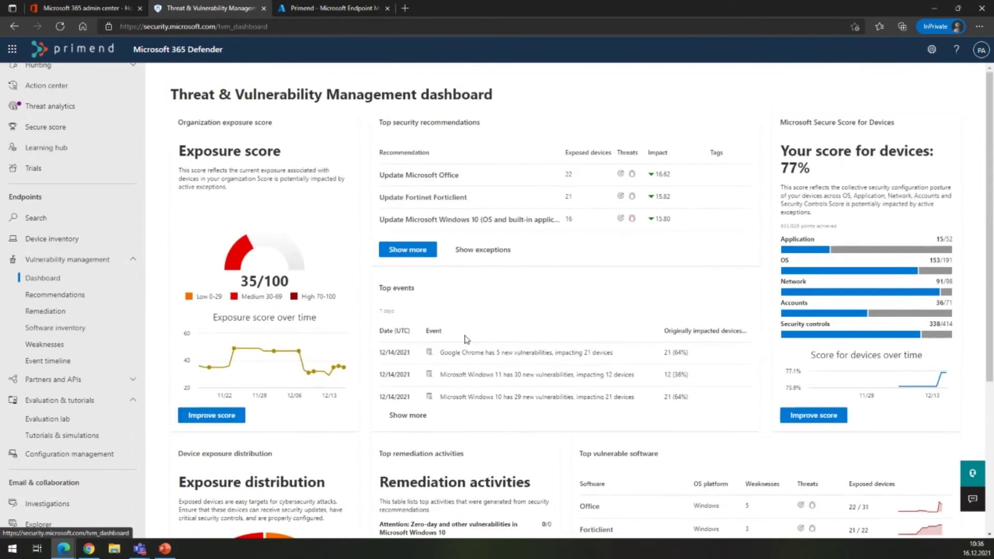
{"action": "scroll", "coordinate": [466, 337], "scroll_direction": "down", "scroll_amount": 4}
{"action": "scroll", "coordinate": [495, 385], "scroll_direction": "down", "scroll_amount": 2}
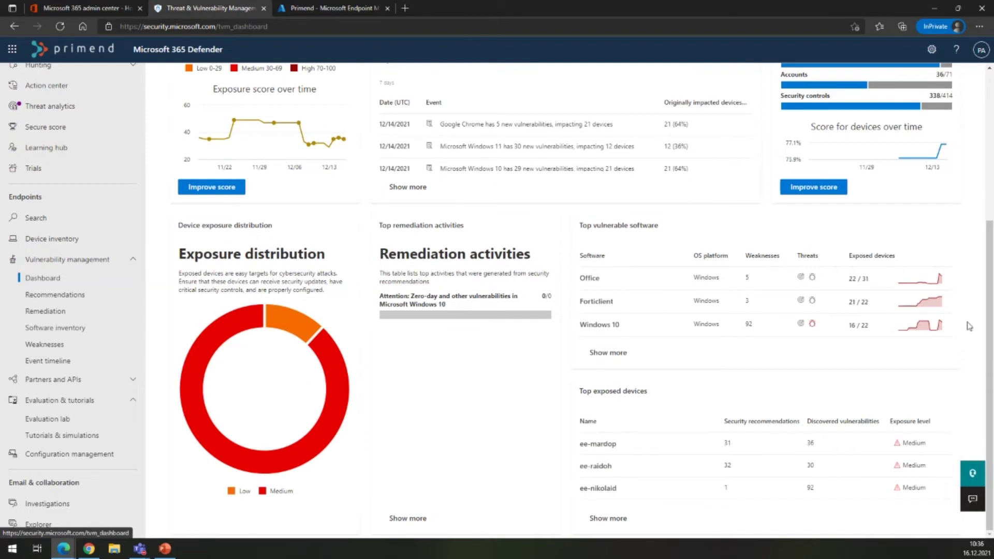
{"action": "scroll", "coordinate": [67, 393], "scroll_direction": "up", "scroll_amount": 2}
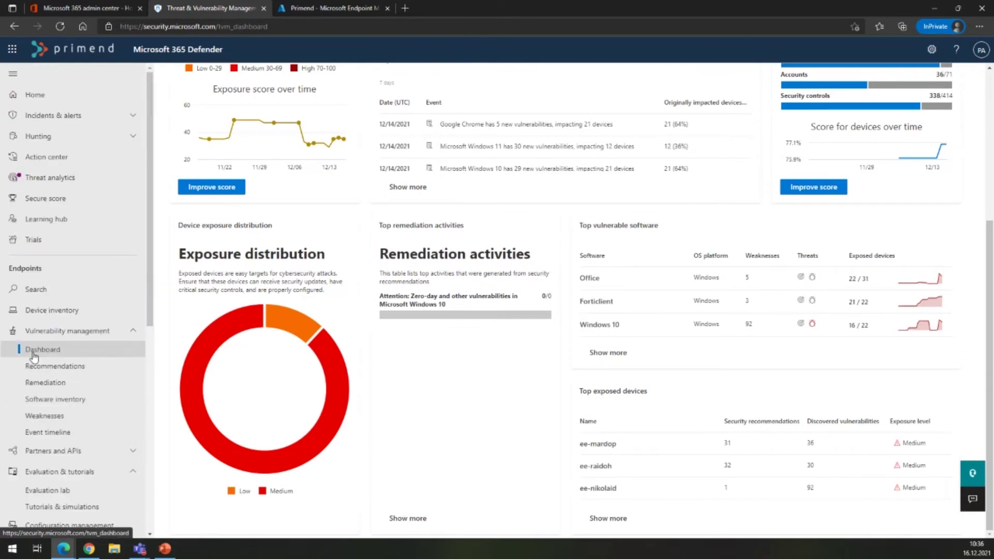
Look over the organization's security recommendations and its software inventory.
{"action": "left_click", "coordinate": [44, 368]}
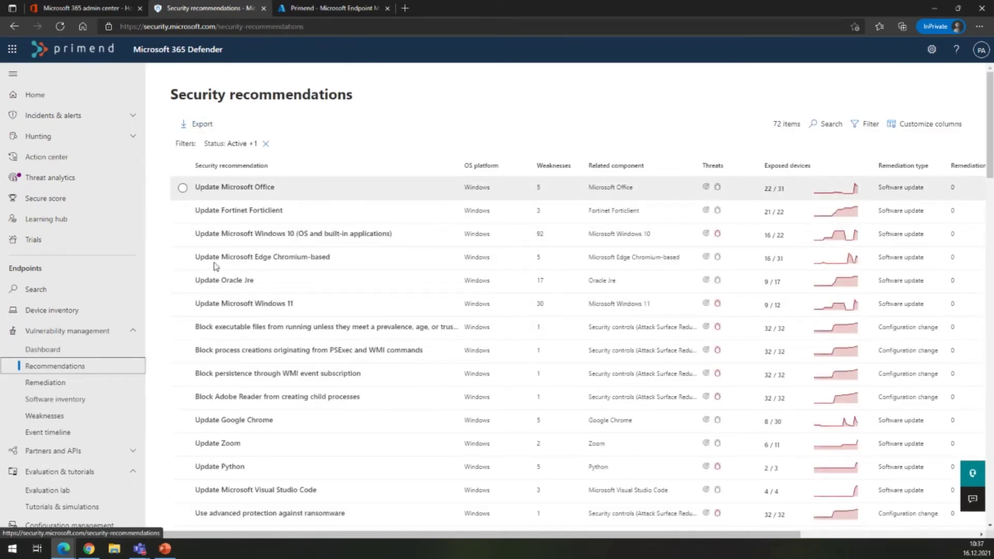
{"action": "left_click", "coordinate": [46, 400]}
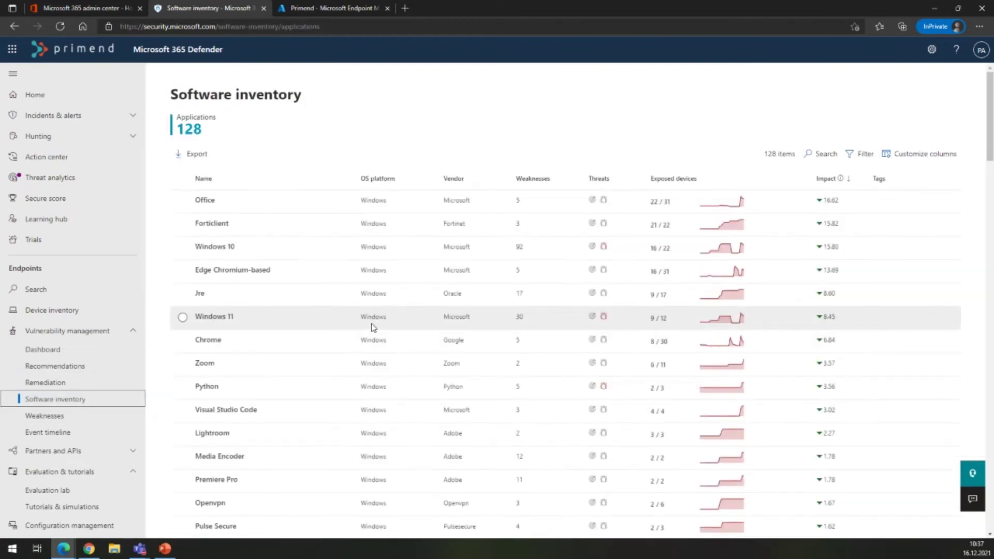
{"action": "scroll", "coordinate": [360, 332], "scroll_direction": "down", "scroll_amount": 12}
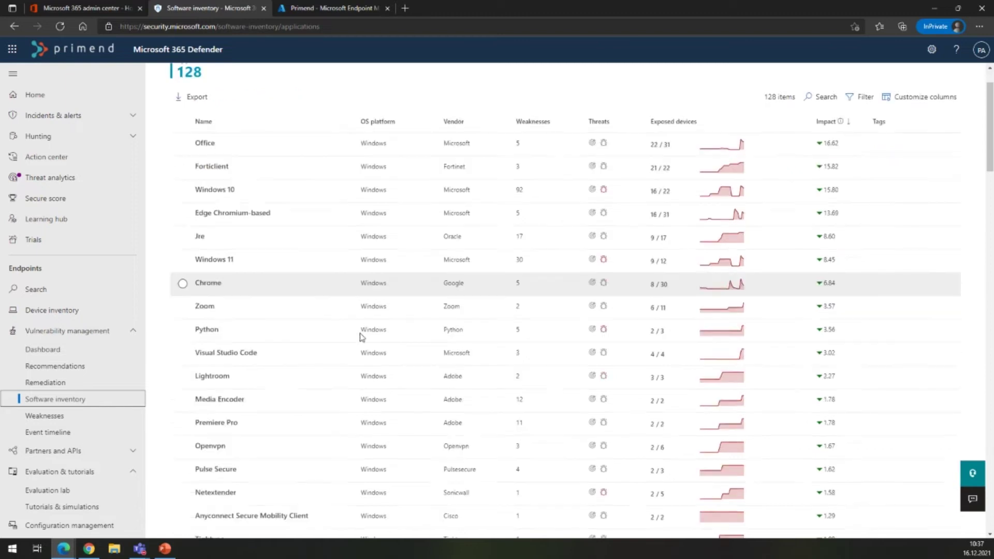
{"action": "scroll", "coordinate": [355, 331], "scroll_direction": "up", "scroll_amount": 10}
{"action": "scroll", "coordinate": [355, 331], "scroll_direction": "up", "scroll_amount": 4}
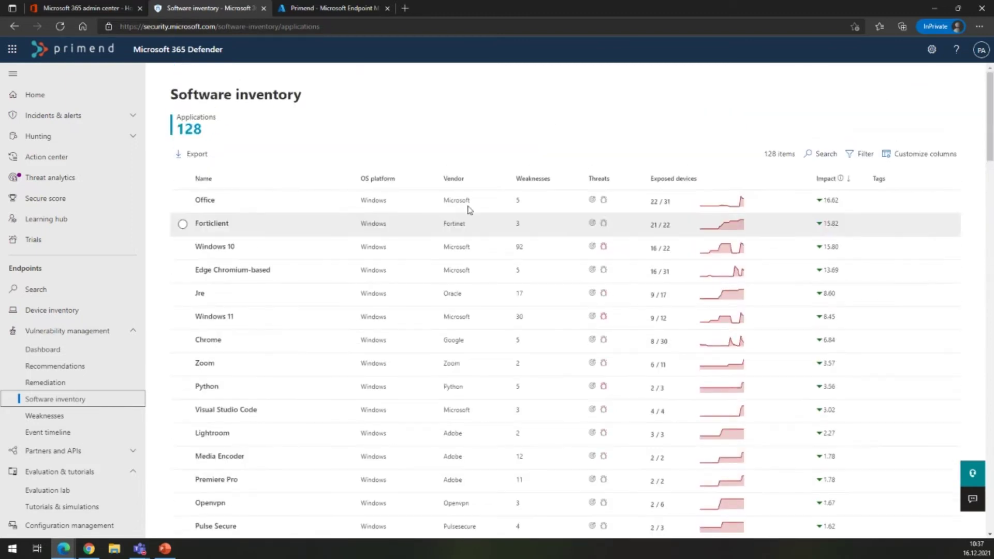
Sort the software inventory by weaknesses in descending order and open the software page for Windows 10.
{"action": "left_click", "coordinate": [536, 179]}
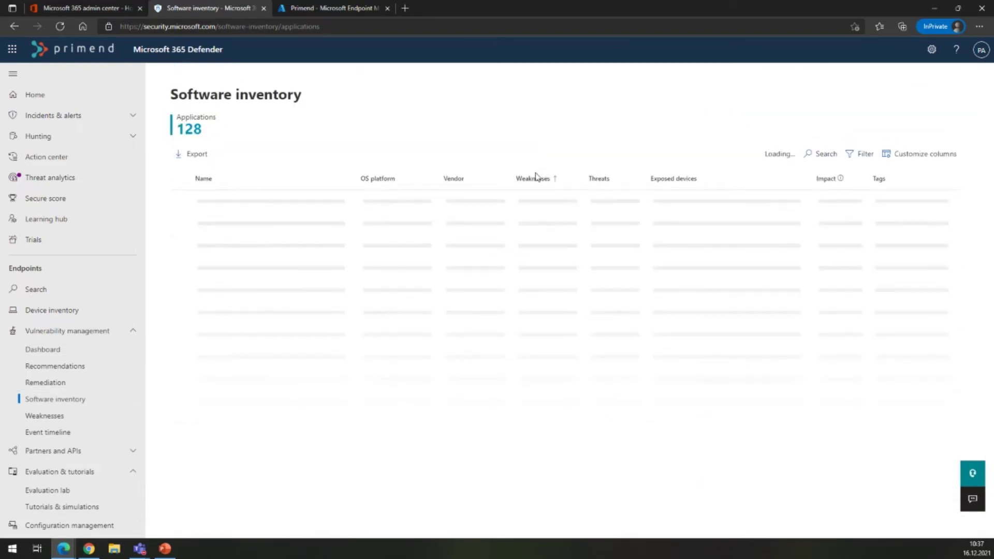
{"action": "left_click", "coordinate": [544, 187]}
{"action": "left_click", "coordinate": [341, 204]}
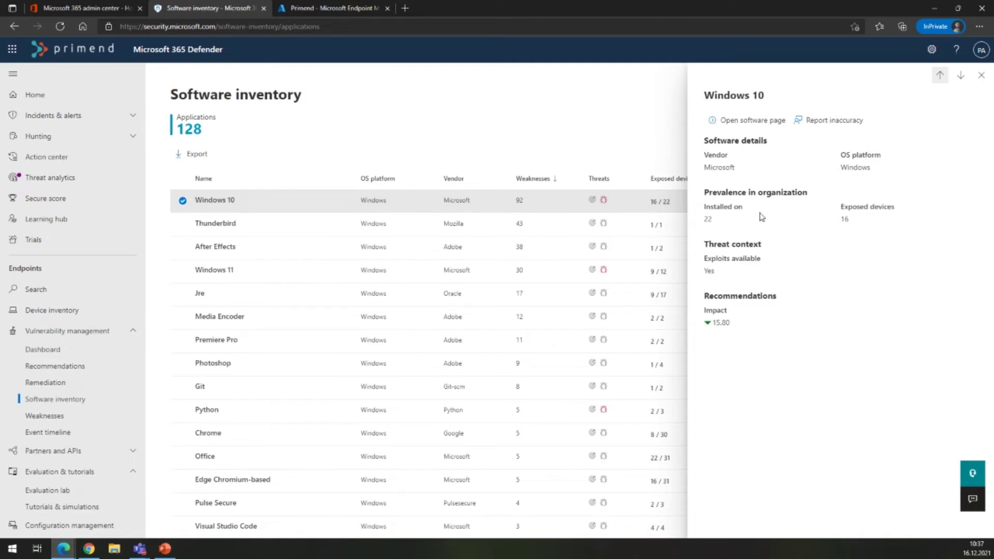
{"action": "left_click", "coordinate": [752, 120]}
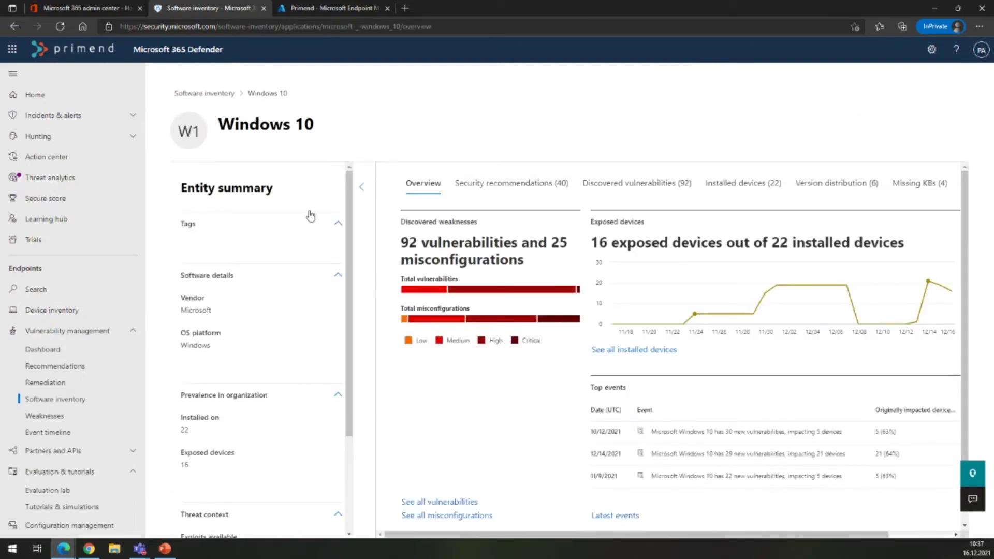
Open the "Update Microsoft Windows 10 (OS and built-in applications)" security recommendation and review its associated CVEs, installed devices and exposed devices.
{"action": "left_click", "coordinate": [529, 193]}
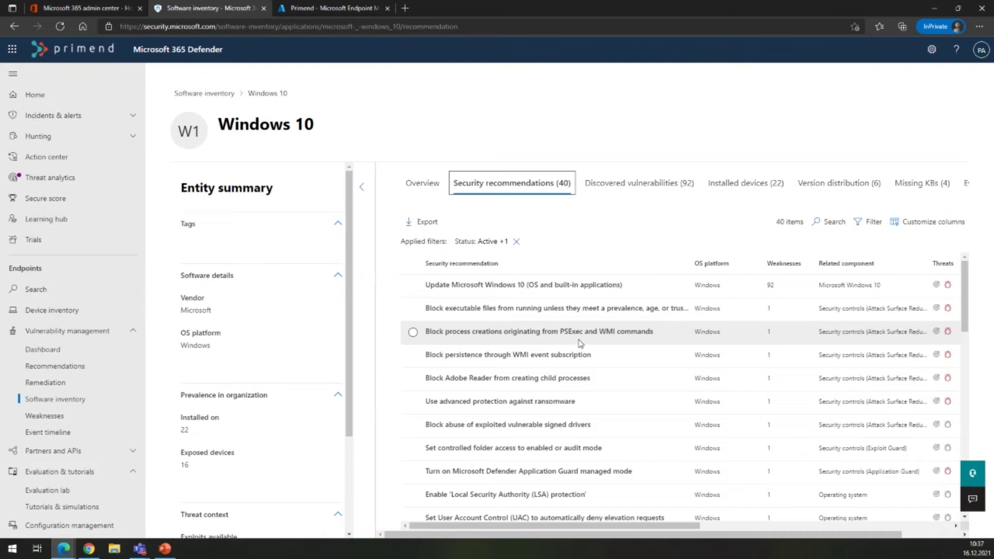
{"action": "left_click", "coordinate": [585, 288]}
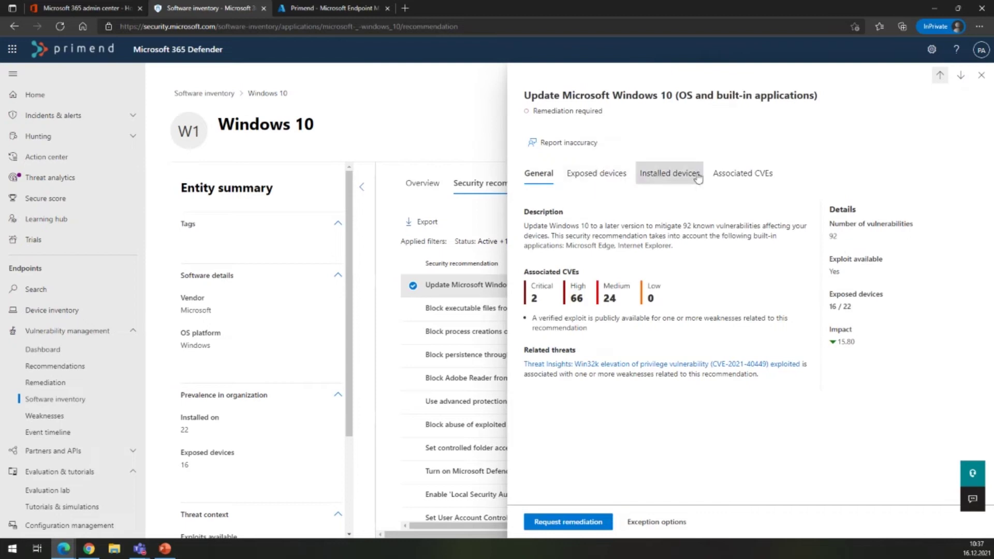
{"action": "left_click", "coordinate": [751, 178]}
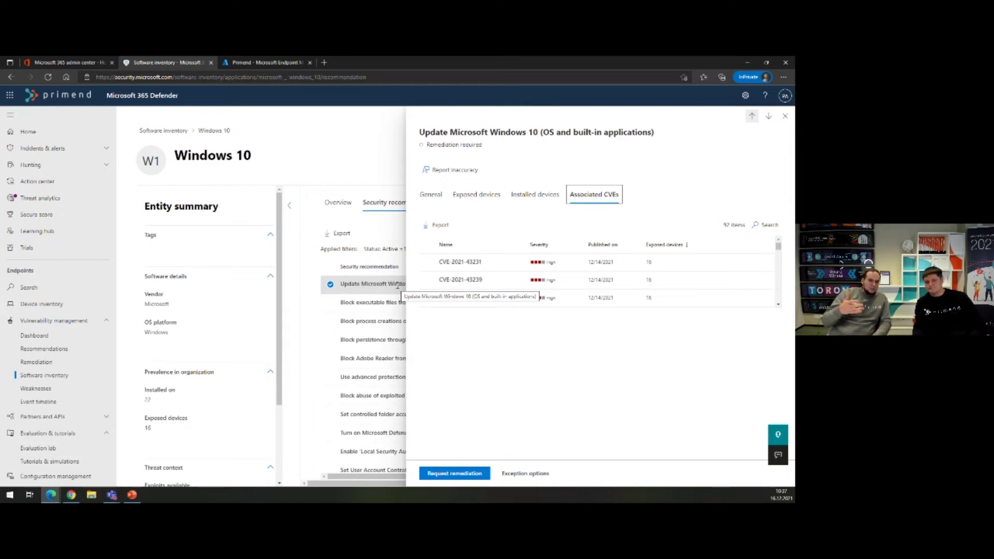
{"action": "left_click", "coordinate": [536, 195]}
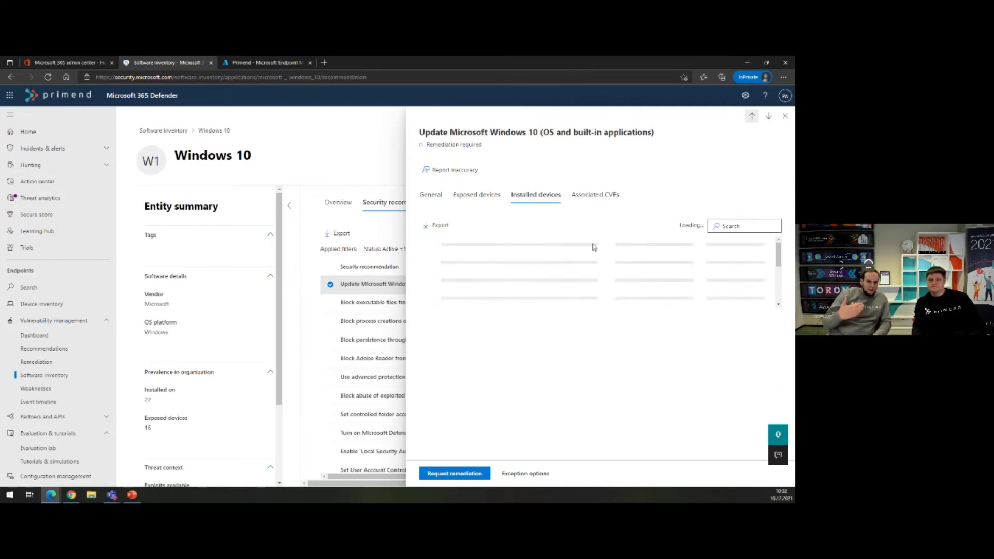
{"action": "left_click", "coordinate": [476, 195]}
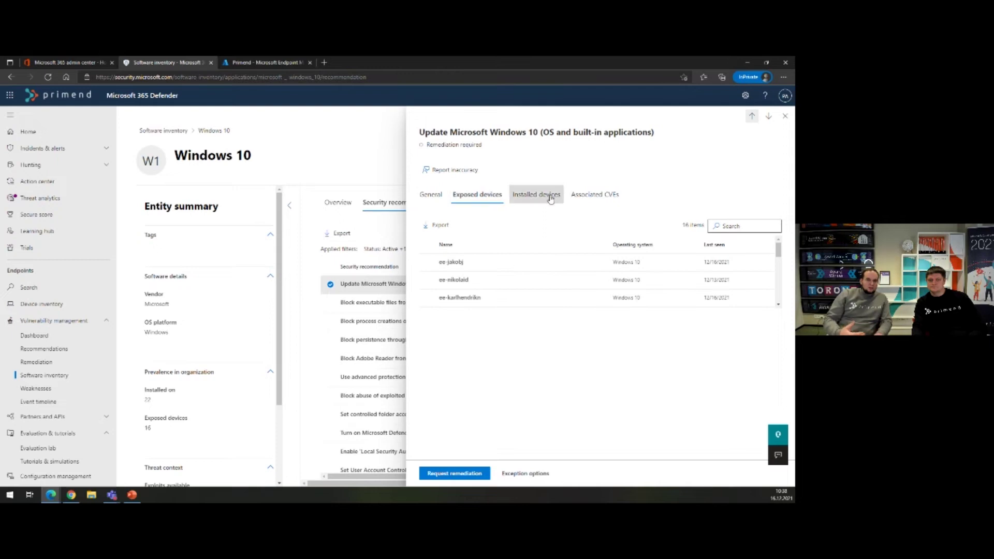
Start a remediation request for the Windows 10 update with a Microsoft Endpoint Manager ticket, due date Sun Dec 19 2021 and High priority.
{"action": "left_click", "coordinate": [437, 199]}
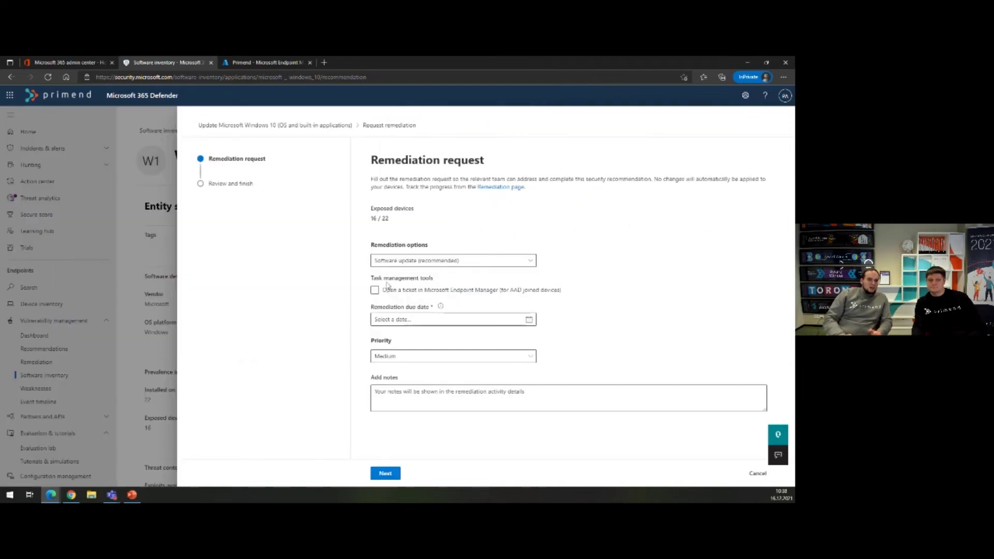
{"action": "left_click", "coordinate": [374, 290]}
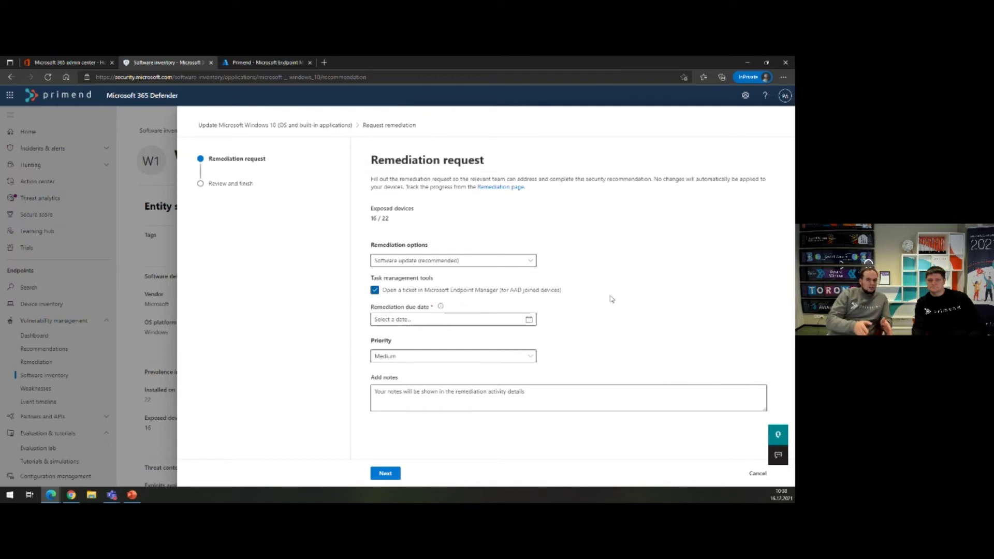
{"action": "left_click", "coordinate": [529, 320]}
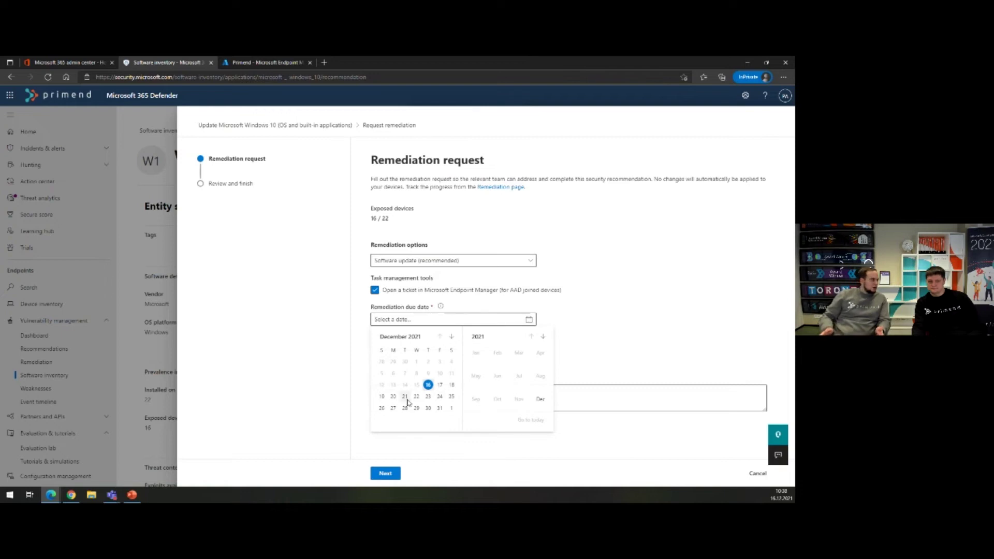
{"action": "left_click", "coordinate": [382, 396]}
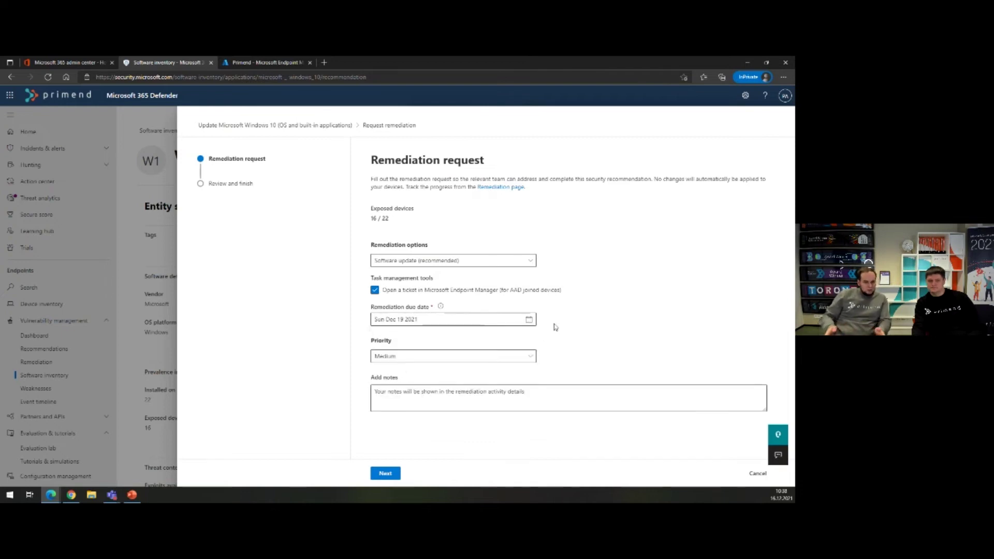
{"action": "left_click", "coordinate": [407, 356]}
{"action": "left_click", "coordinate": [396, 401]}
Add the note "Uuendada vaja!!!!!!!!!!" to the remediation request and submit it.
{"action": "left_click", "coordinate": [406, 394]}
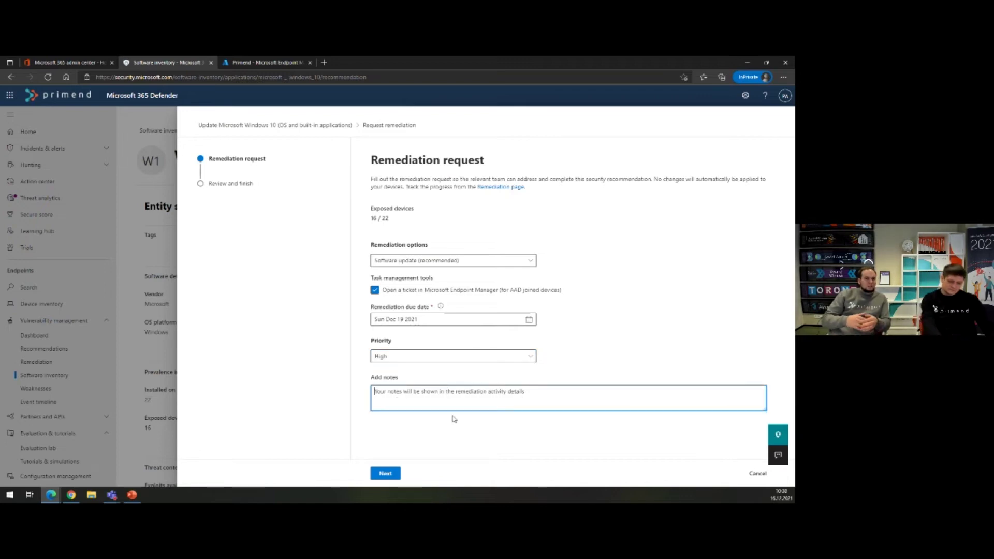
{"action": "type", "text": "Uuendada v"}
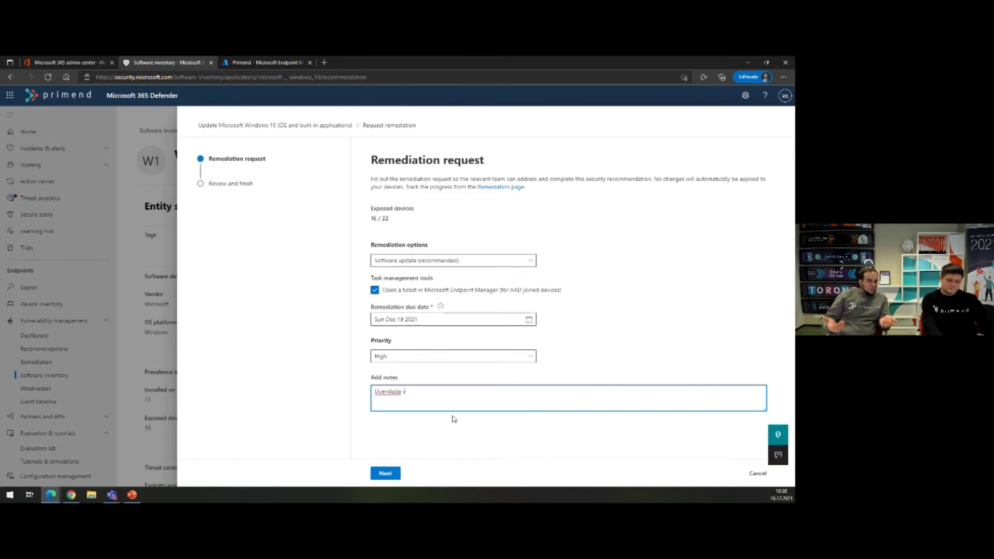
{"action": "type", "text": "aja!!!!!!!!!!"}
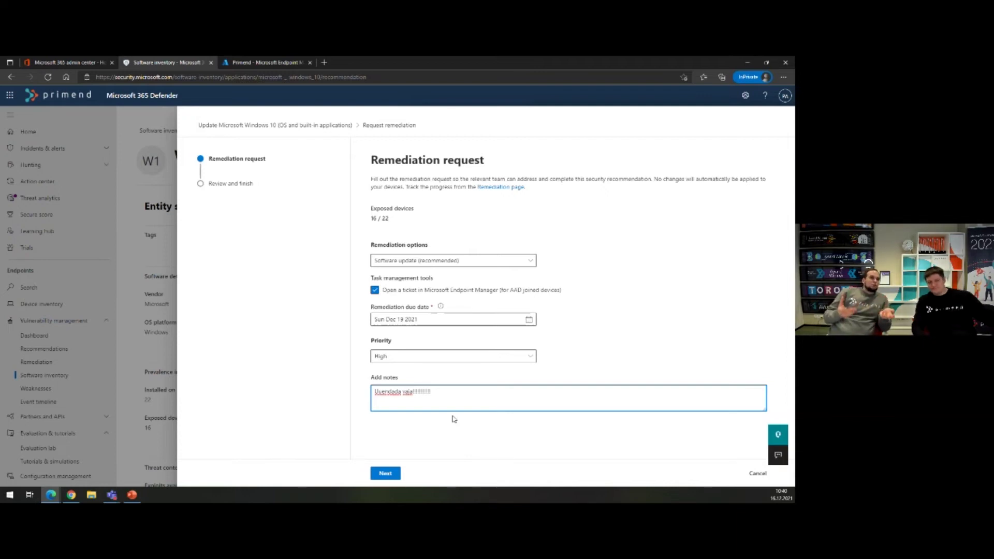
{"action": "left_click", "coordinate": [385, 474]}
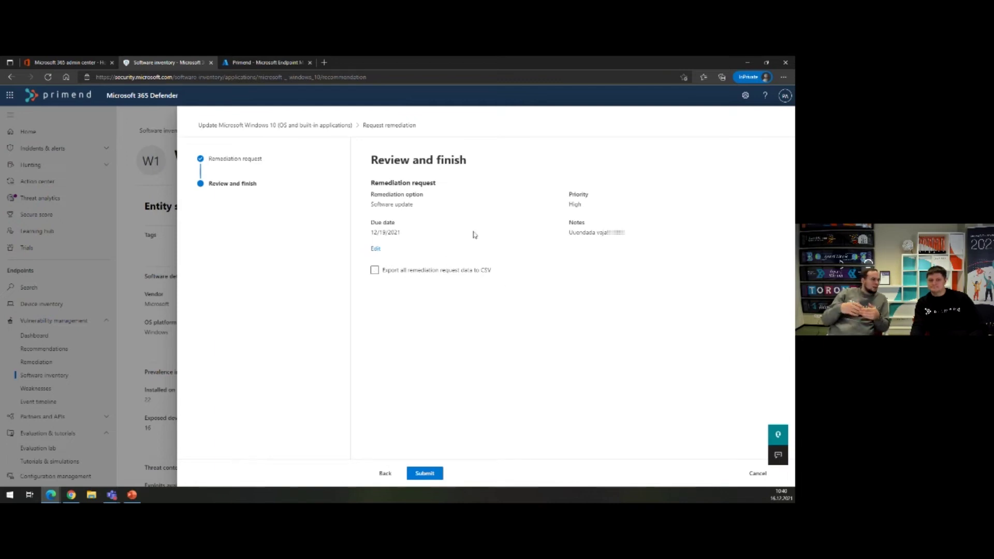
{"action": "left_click", "coordinate": [425, 473]}
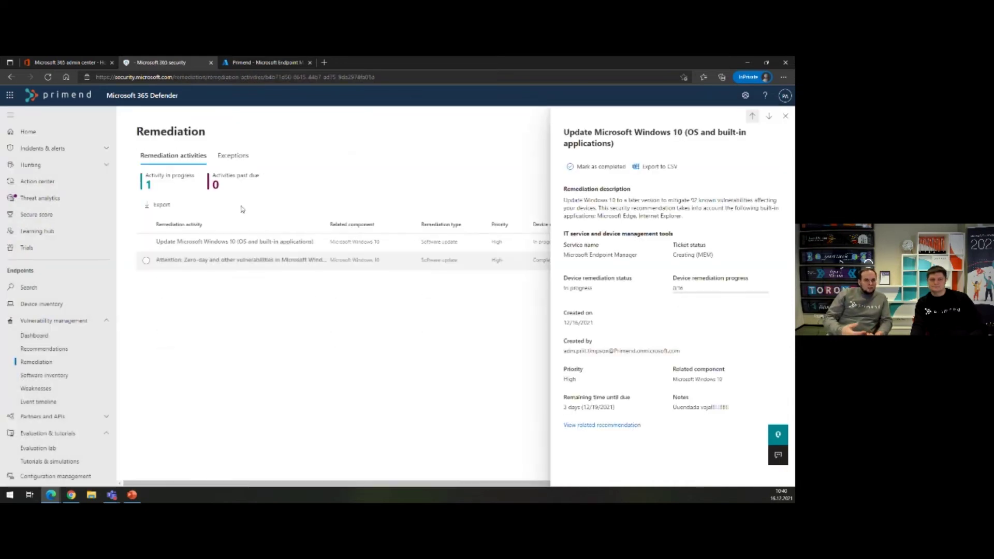
Switch to the Microsoft Endpoint Manager admin center and look through its dashboard, Troubleshooting + support and All services pages.
{"action": "left_click", "coordinate": [269, 63]}
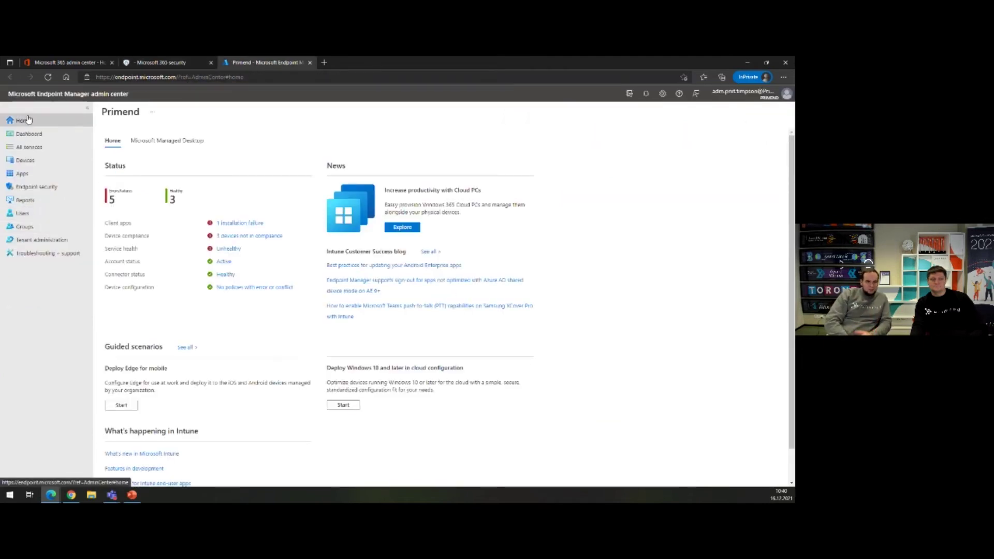
{"action": "left_click", "coordinate": [24, 122]}
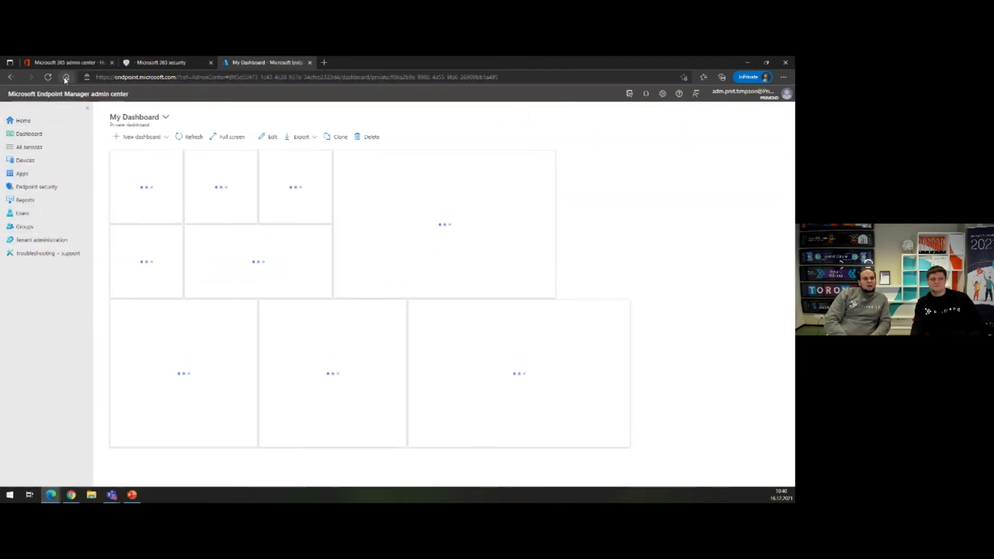
{"action": "key", "text": "F5"}
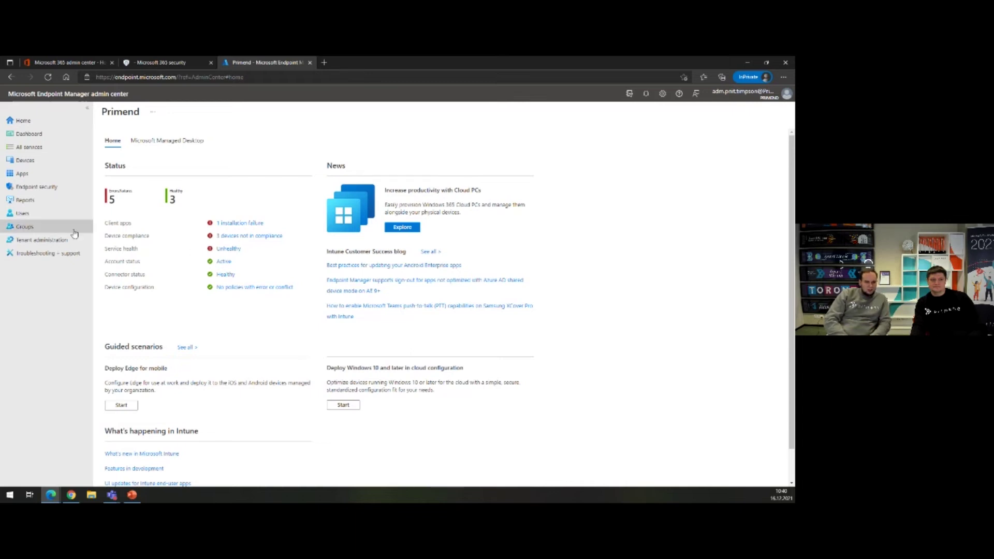
{"action": "left_click", "coordinate": [47, 253]}
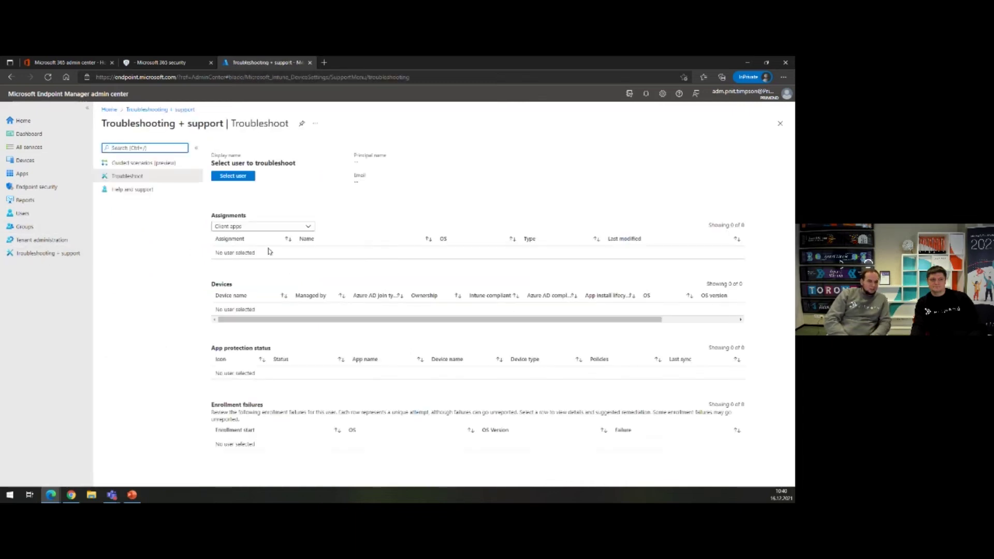
{"action": "left_click", "coordinate": [30, 148]}
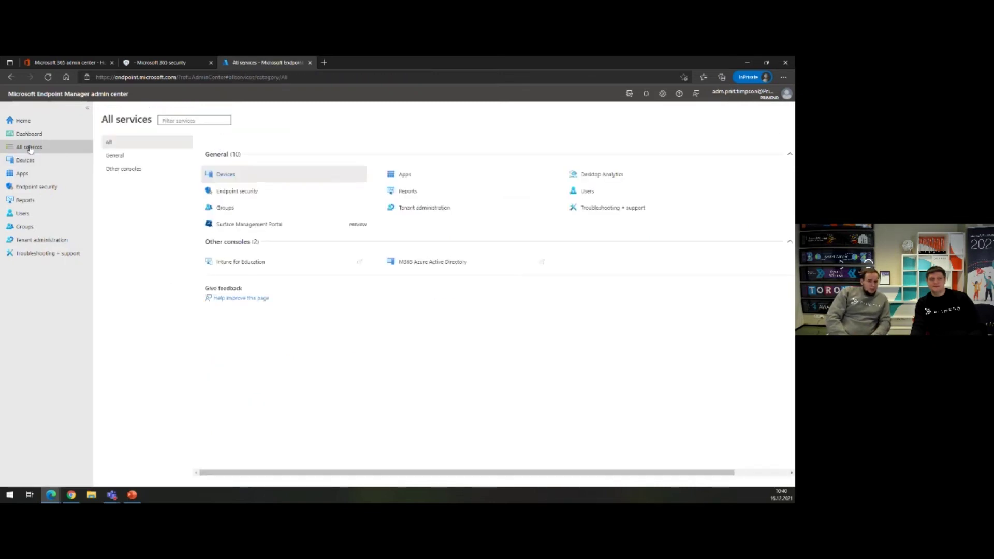
{"action": "left_click", "coordinate": [29, 134]}
Return to Microsoft 365 Defender and close the details of the Windows 10 update remediation activity.
{"action": "left_click", "coordinate": [199, 62]}
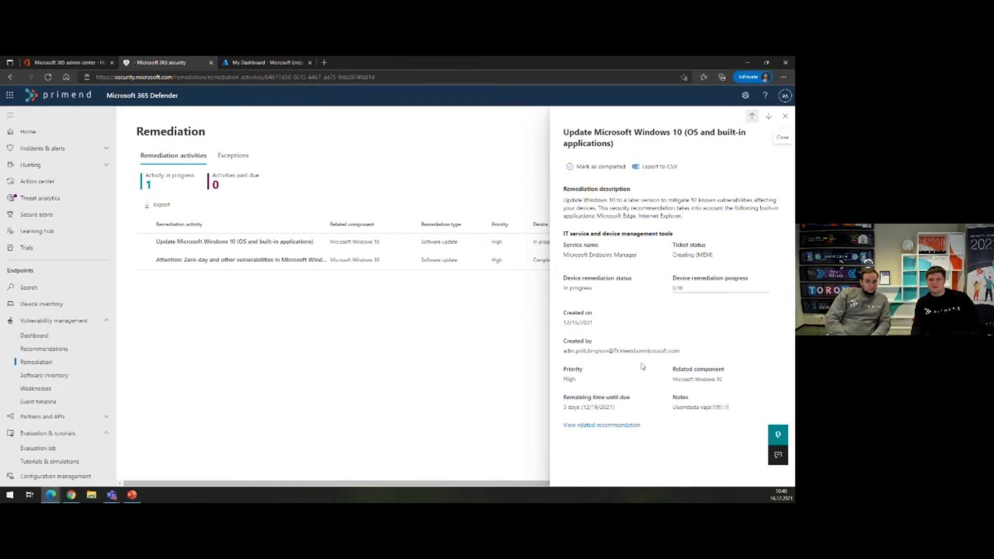
{"action": "left_click", "coordinate": [784, 117]}
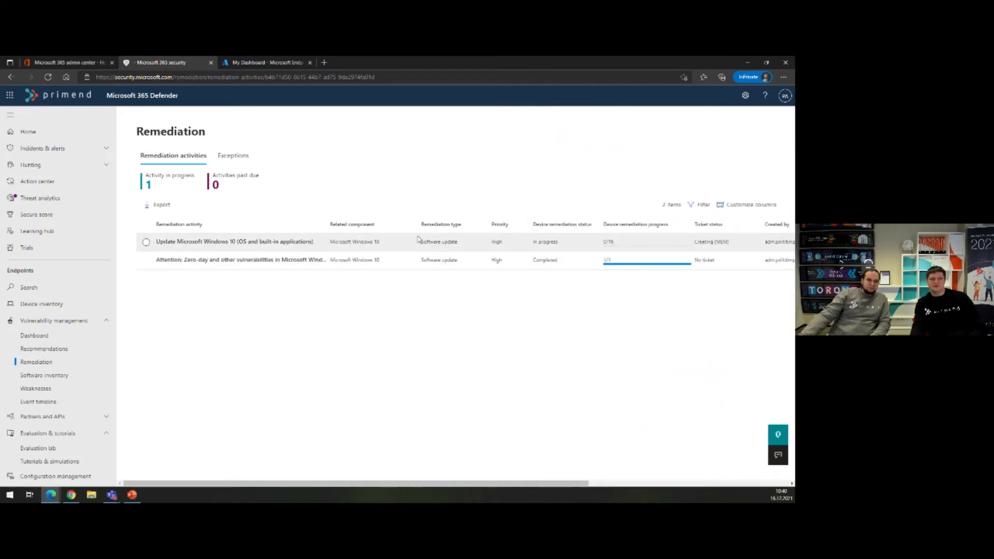
Switch back to the Microsoft Endpoint Manager admin center, check All services and open the Devices overview.
{"action": "left_click", "coordinate": [278, 65]}
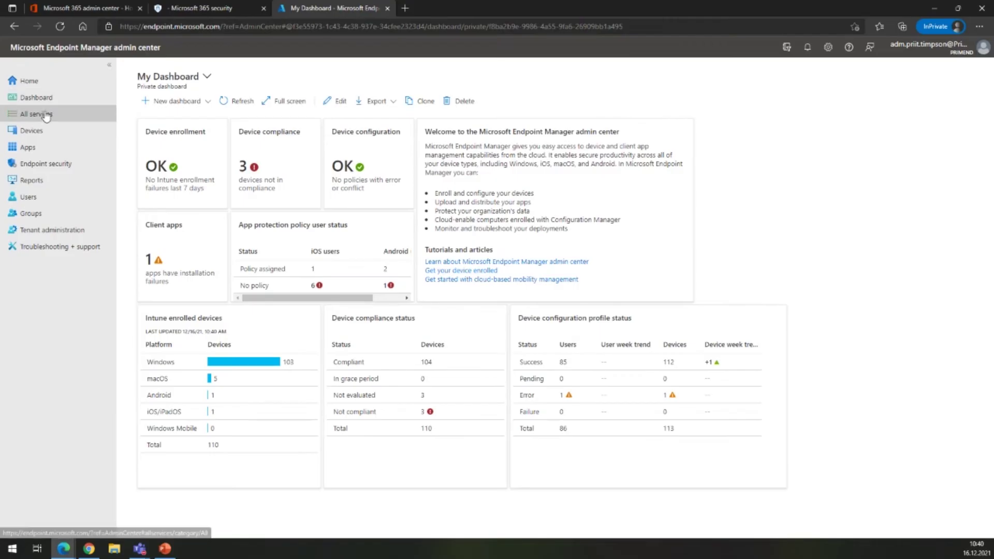
{"action": "left_click", "coordinate": [29, 147]}
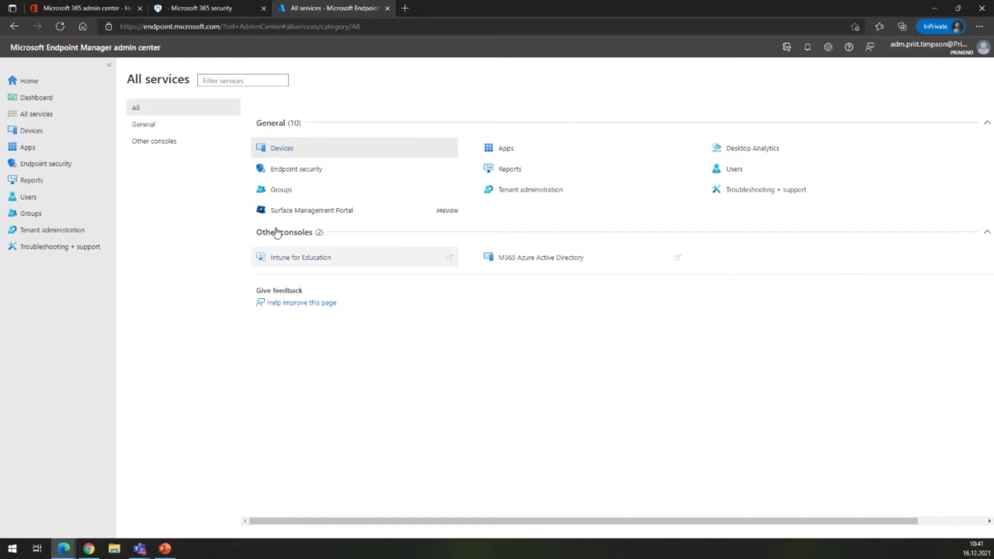
{"action": "left_click", "coordinate": [55, 136]}
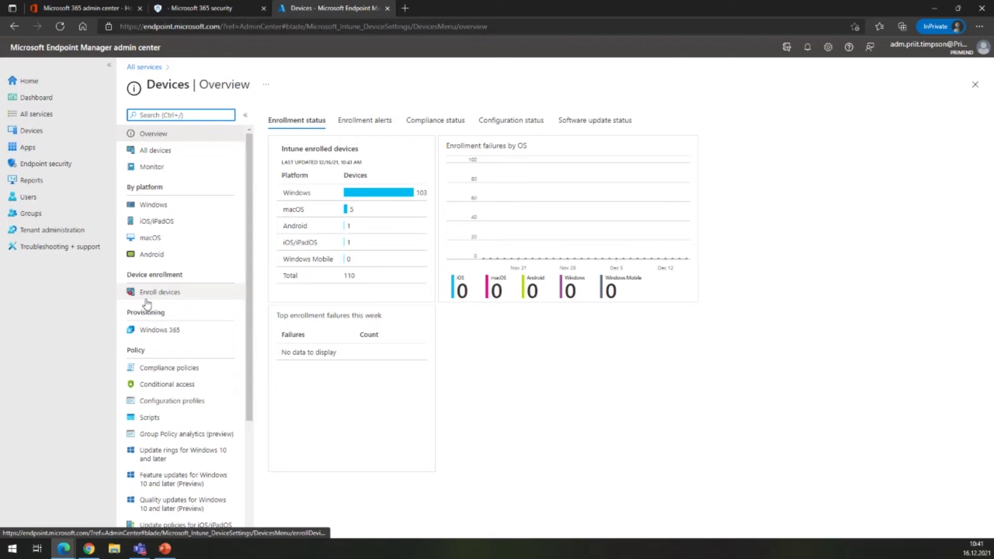
Open the Conditional Access policies, review the conditions and grant controls of Global Admins MFA enforced, and return to the policy list.
{"action": "left_click", "coordinate": [181, 386]}
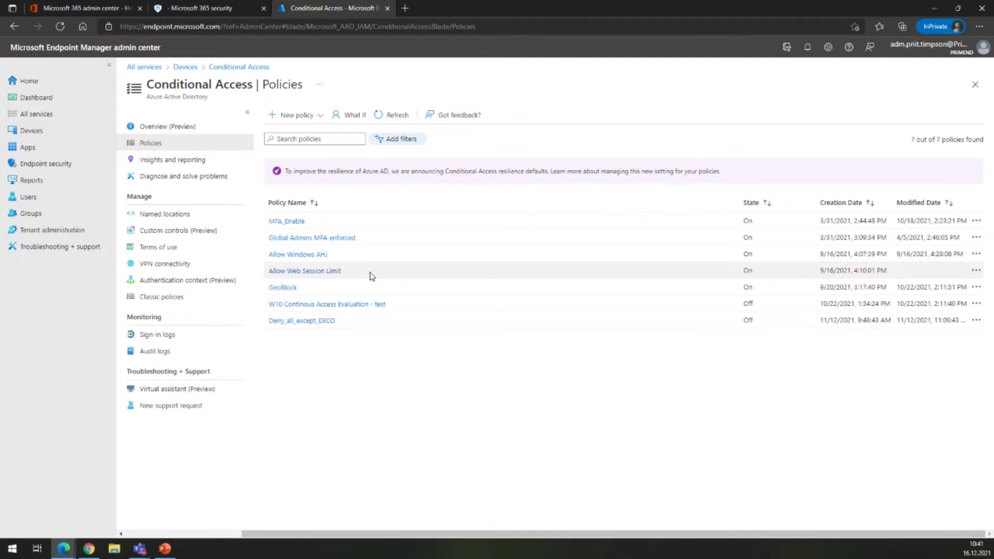
{"action": "left_click", "coordinate": [334, 238]}
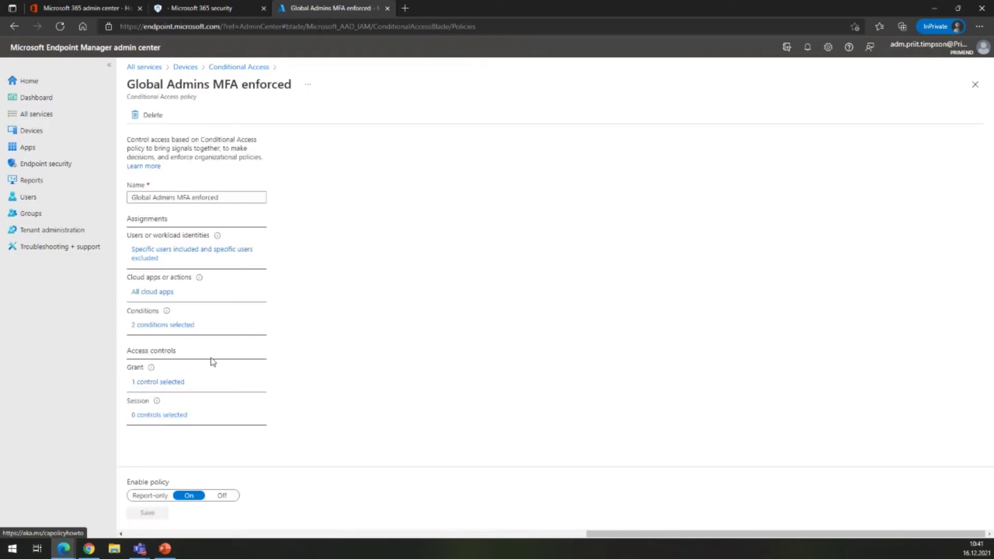
{"action": "left_click", "coordinate": [173, 324]}
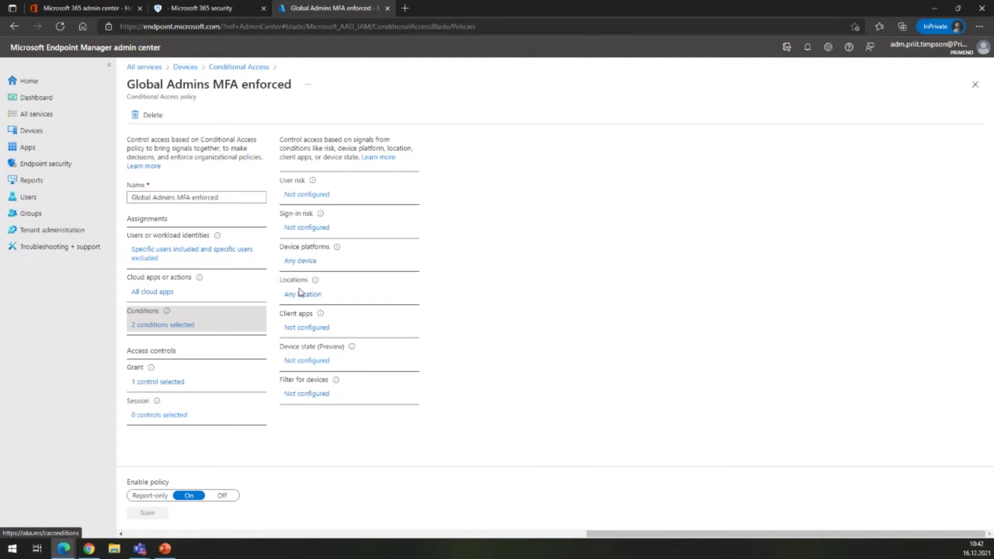
{"action": "left_click", "coordinate": [188, 381]}
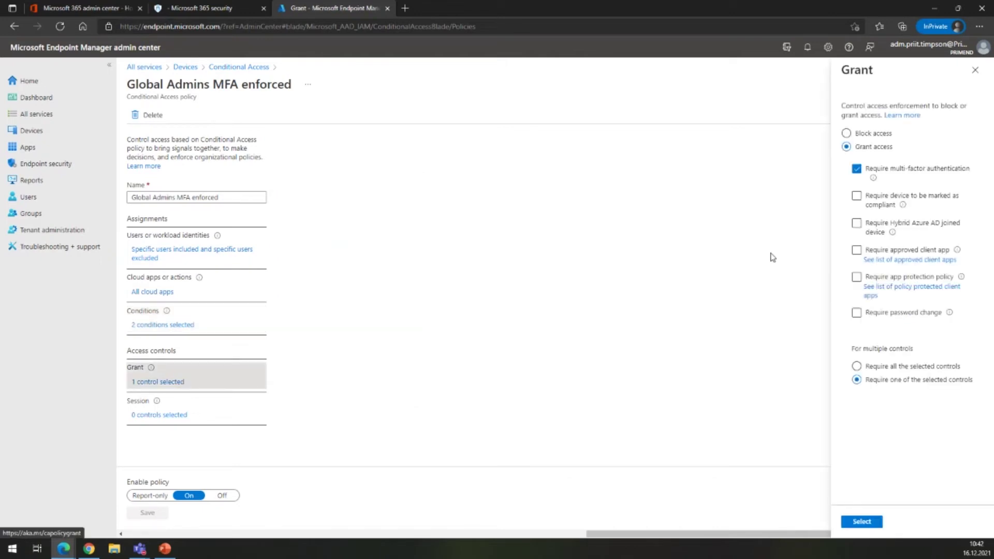
{"action": "left_click", "coordinate": [974, 76]}
{"action": "left_click", "coordinate": [243, 67]}
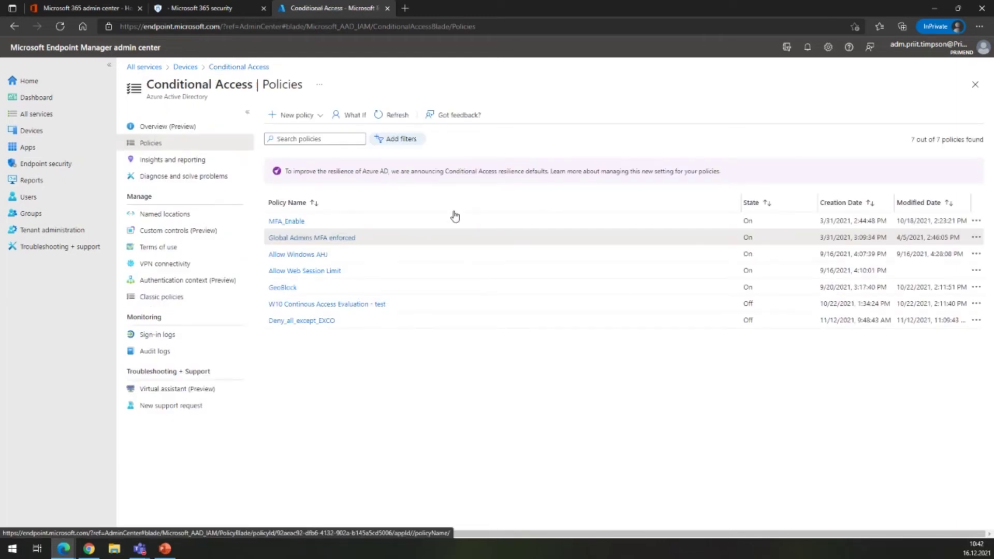
Open the Allow Windows AHJ policy and check its device platforms and client apps conditions.
{"action": "left_click", "coordinate": [312, 254]}
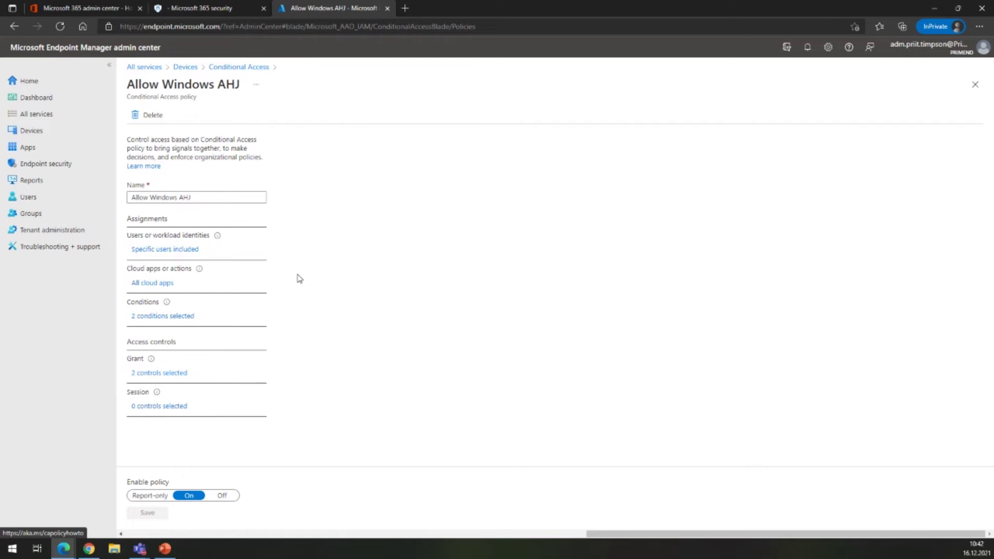
{"action": "left_click", "coordinate": [180, 318]}
{"action": "mouse_move", "coordinate": [315, 280]}
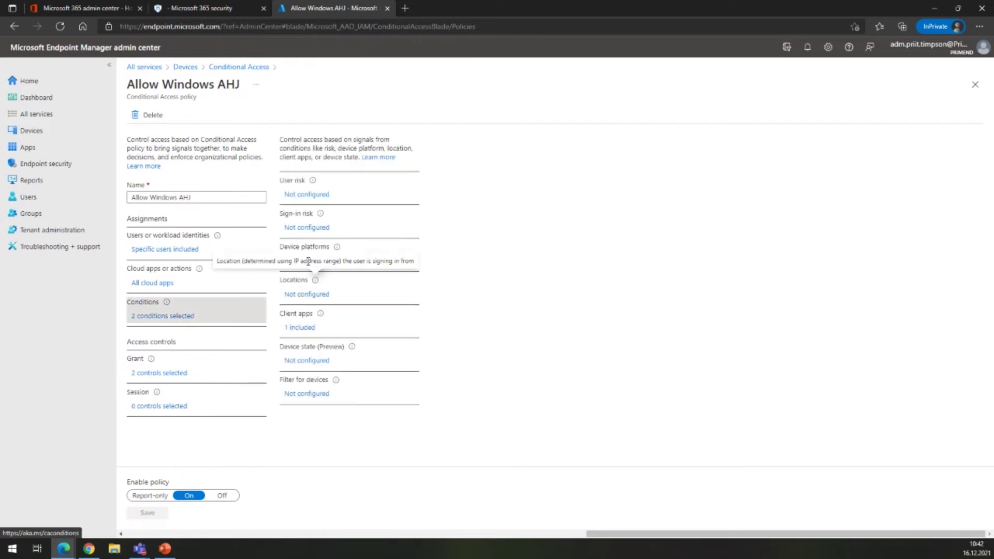
{"action": "left_click", "coordinate": [308, 260]}
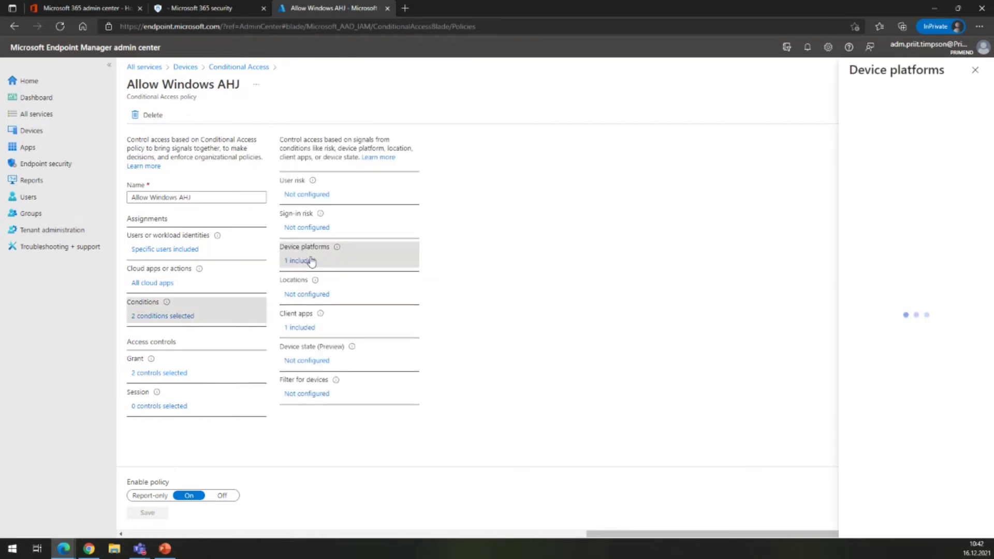
{"action": "left_click", "coordinate": [971, 74]}
{"action": "left_click", "coordinate": [292, 329]}
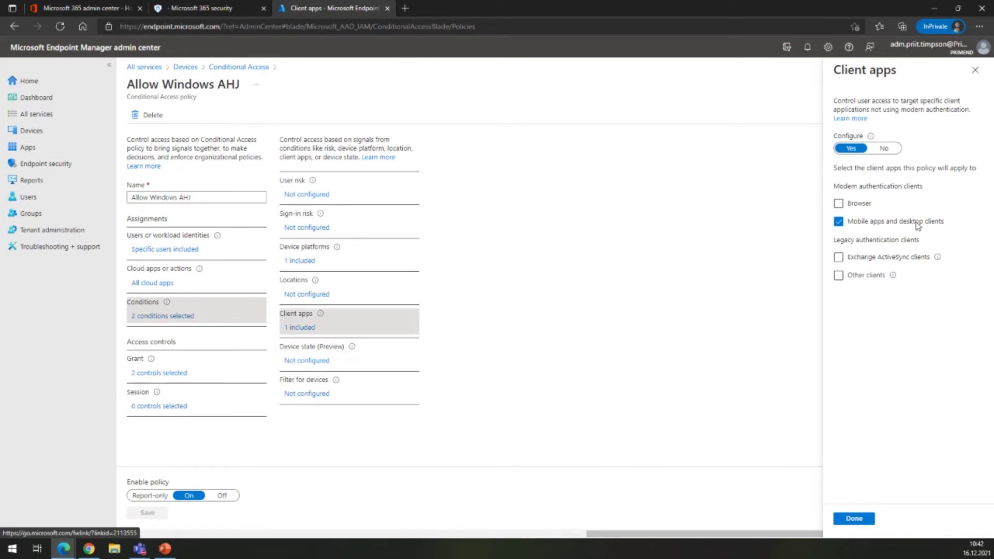
{"action": "left_click", "coordinate": [974, 71]}
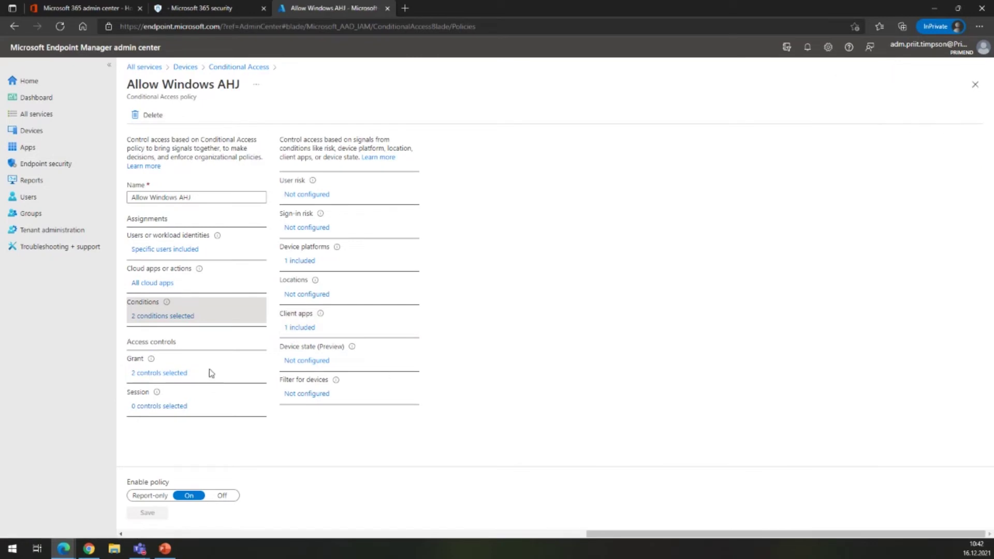
Review the grant controls of the Allow Windows AHJ policy and return to the Conditional Access policies.
{"action": "left_click", "coordinate": [167, 378]}
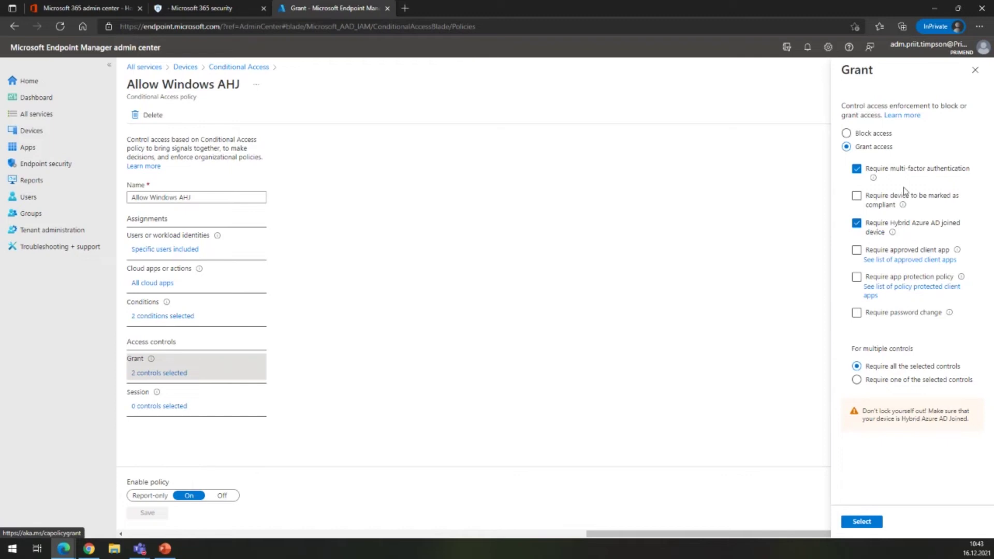
{"action": "left_click", "coordinate": [974, 70]}
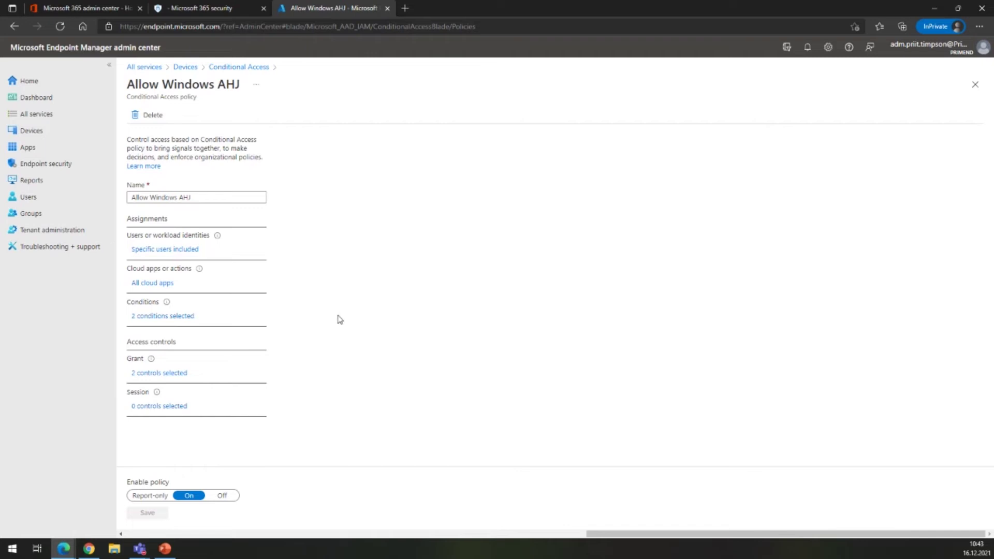
{"action": "left_click", "coordinate": [191, 71]}
{"action": "left_click", "coordinate": [175, 389]}
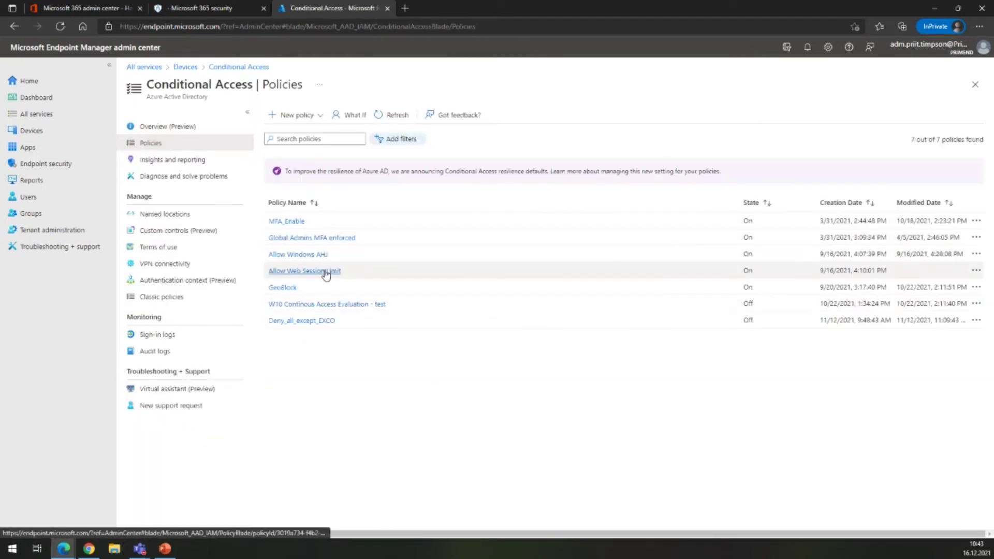
Examine the session controls of the Allow Web Session Limit policy, including the Conditional Access App Control choices, and return to the policy list.
{"action": "left_click", "coordinate": [325, 272]}
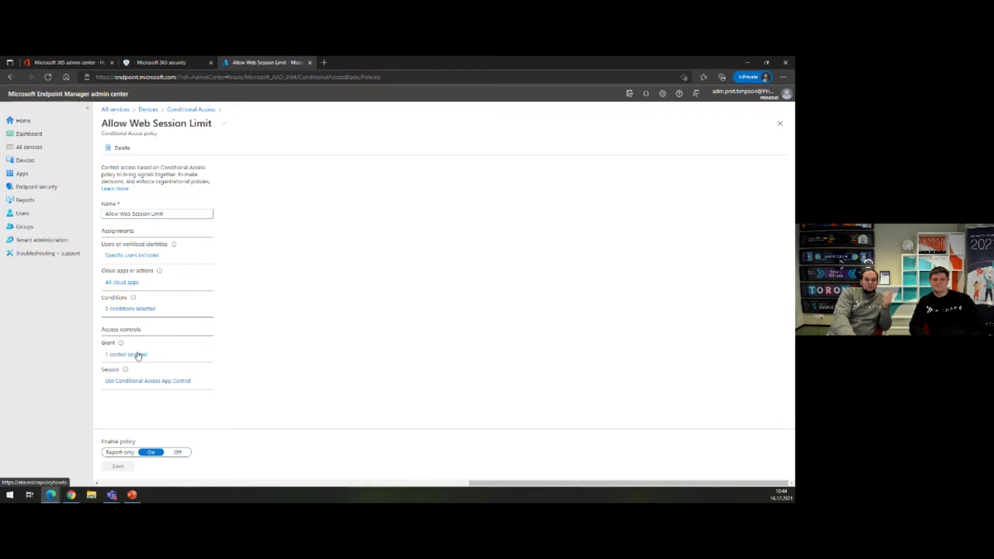
{"action": "left_click", "coordinate": [148, 381]}
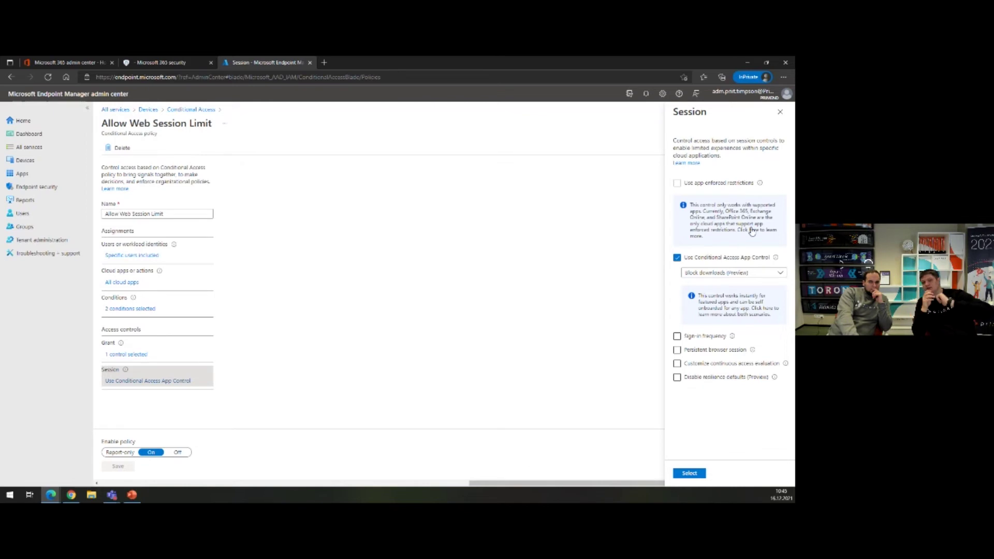
{"action": "left_click", "coordinate": [751, 273]}
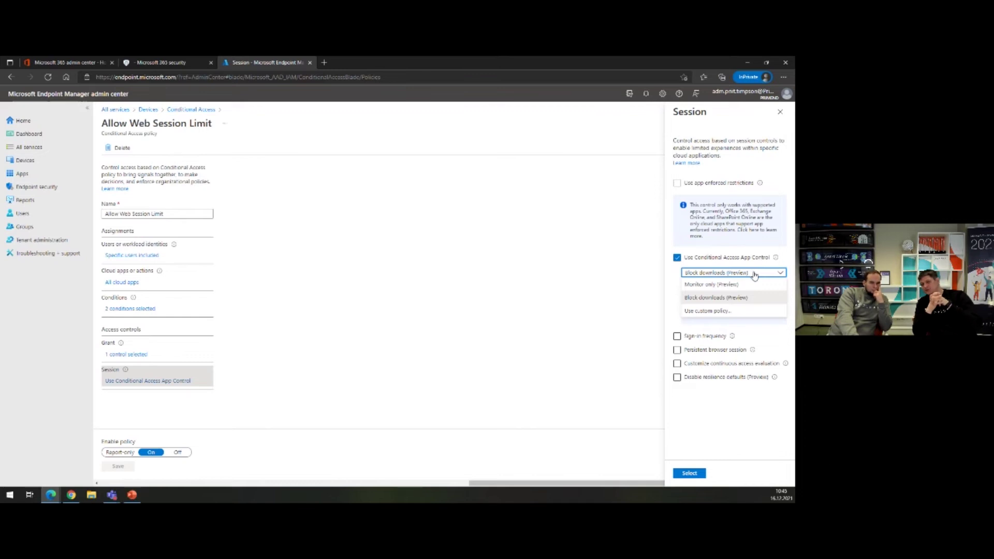
{"action": "left_click", "coordinate": [754, 274]}
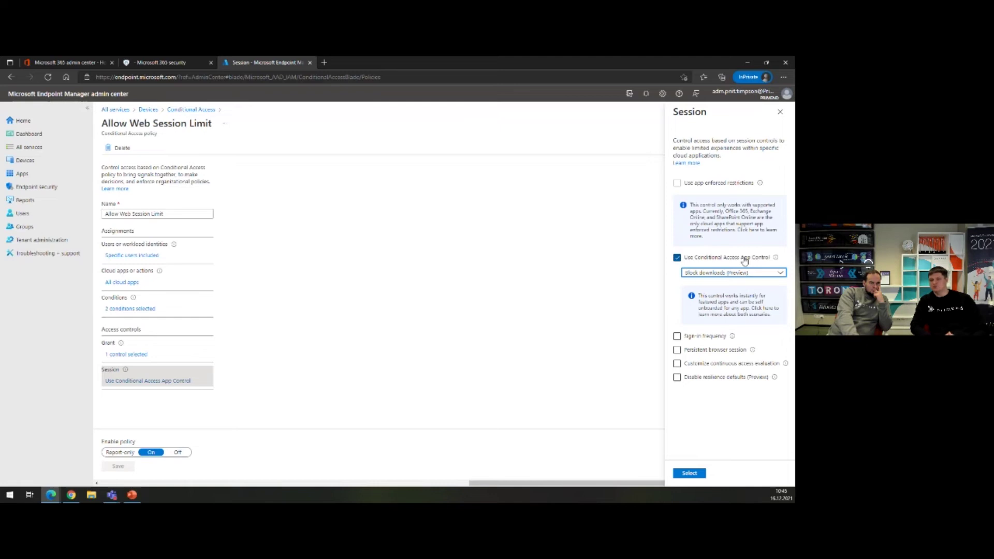
{"action": "left_click", "coordinate": [779, 113]}
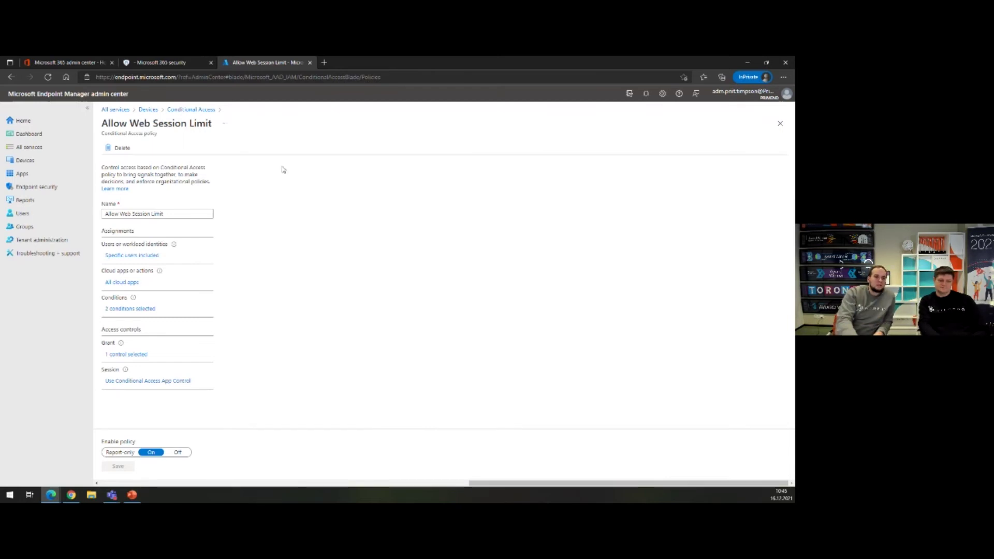
{"action": "left_click", "coordinate": [203, 109]}
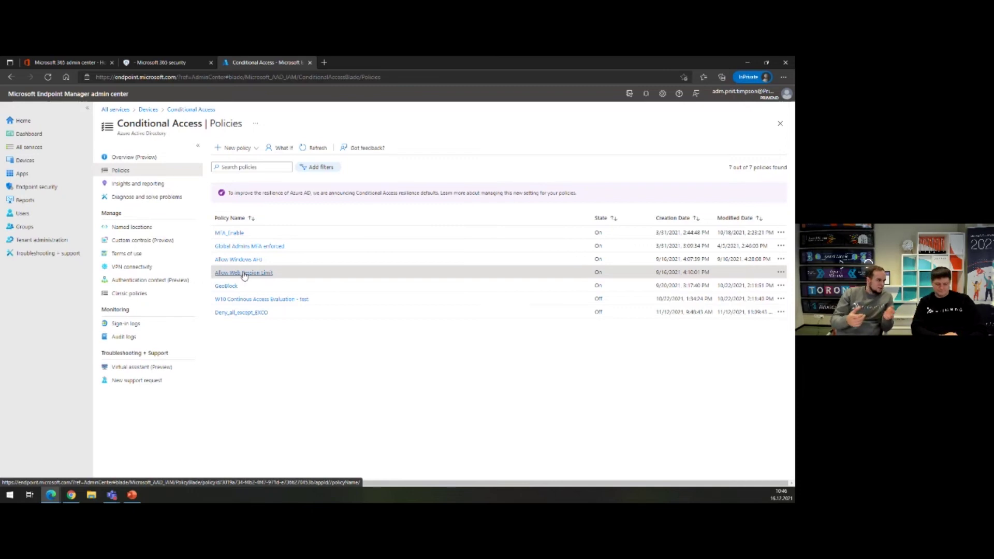
{"action": "left_click", "coordinate": [244, 273]}
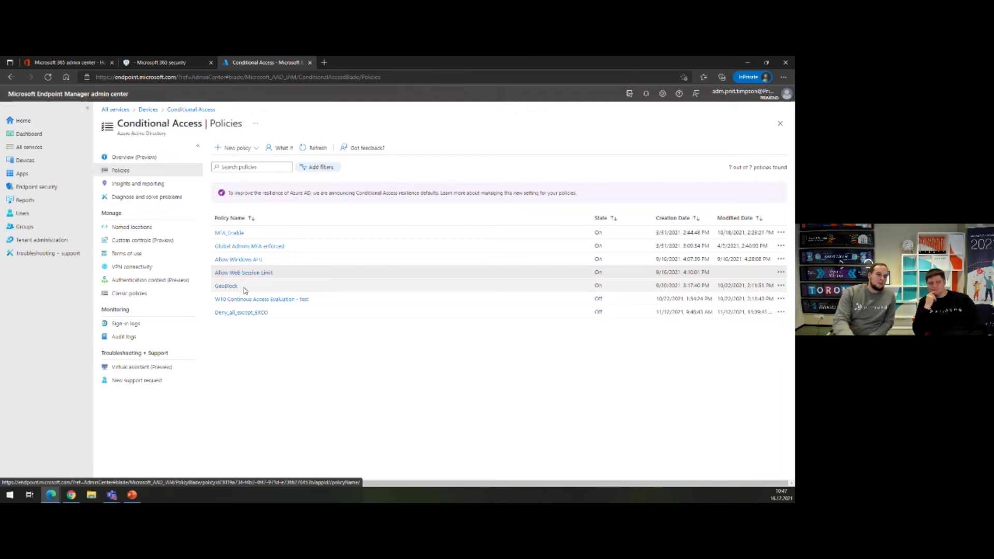
Open the GeoBlock policy and inspect the included and excluded locations in its conditions.
{"action": "left_click", "coordinate": [228, 286]}
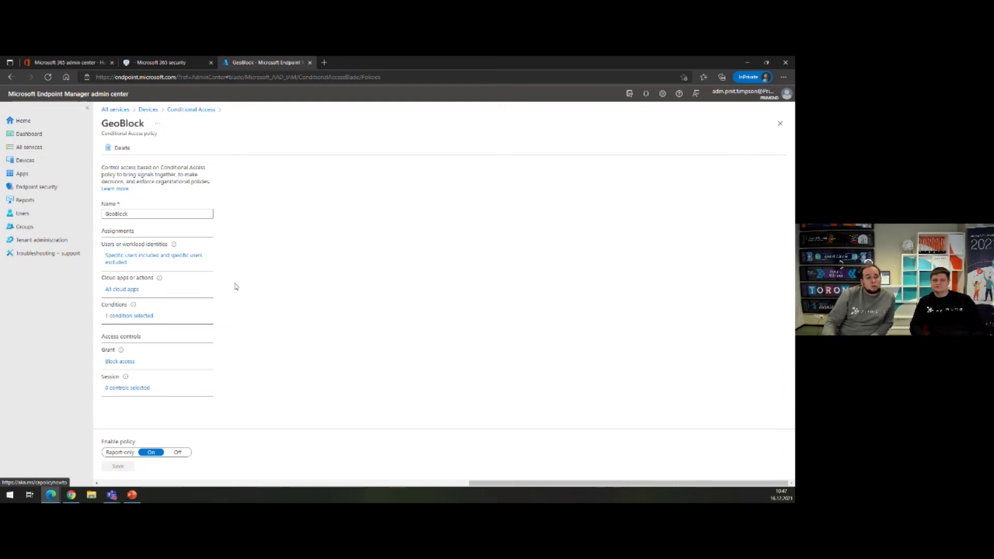
{"action": "left_click", "coordinate": [139, 317]}
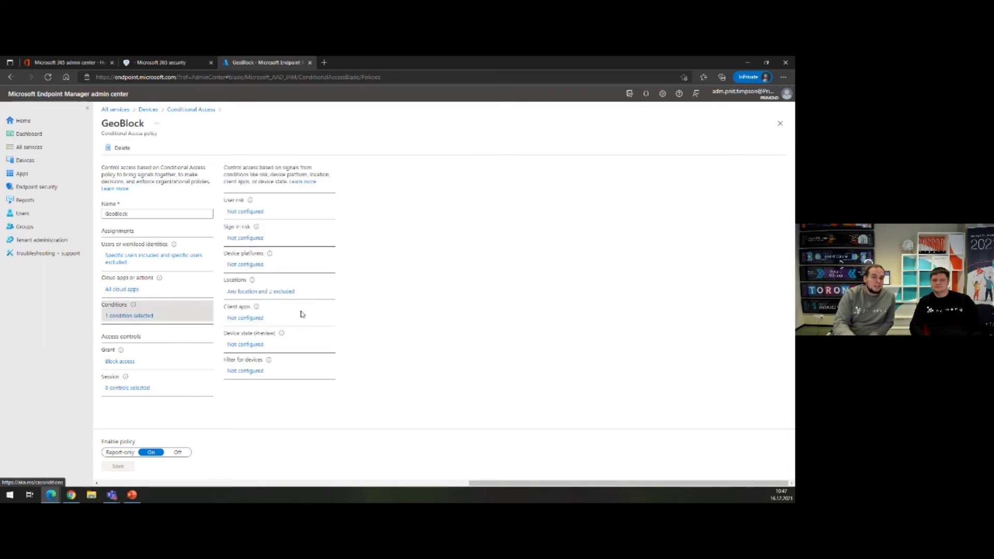
{"action": "left_click", "coordinate": [283, 293]}
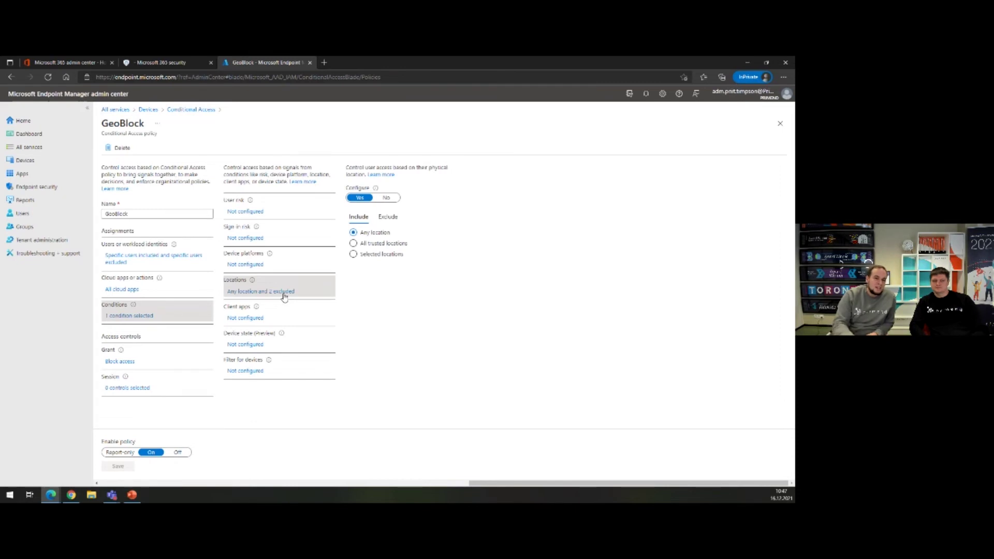
{"action": "left_click", "coordinate": [386, 219]}
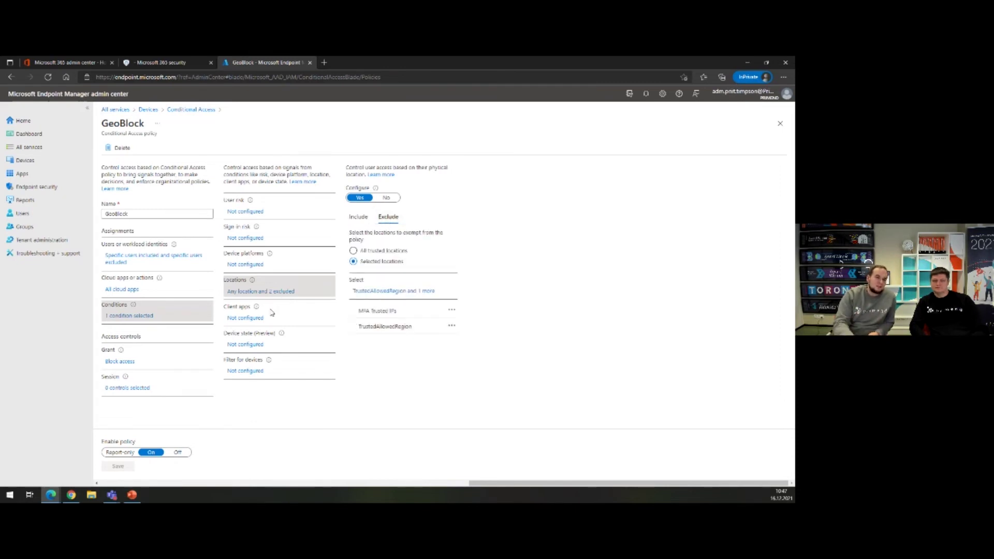
{"action": "mouse_move", "coordinate": [257, 308]}
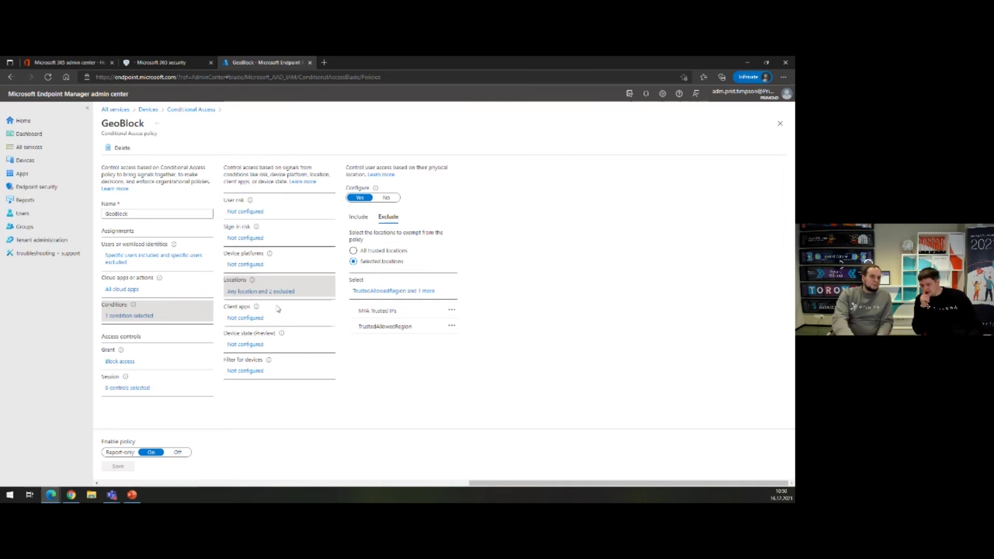
Open the device configuration profiles and review the properties and assignment overview of the Windows 10 Bitlocker profile.
{"action": "left_click", "coordinate": [51, 164]}
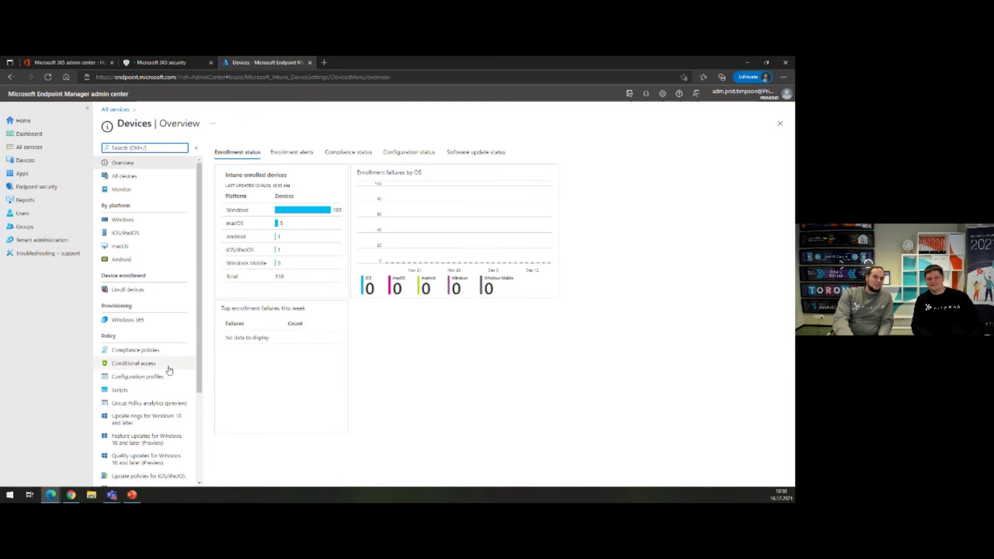
{"action": "left_click", "coordinate": [152, 378]}
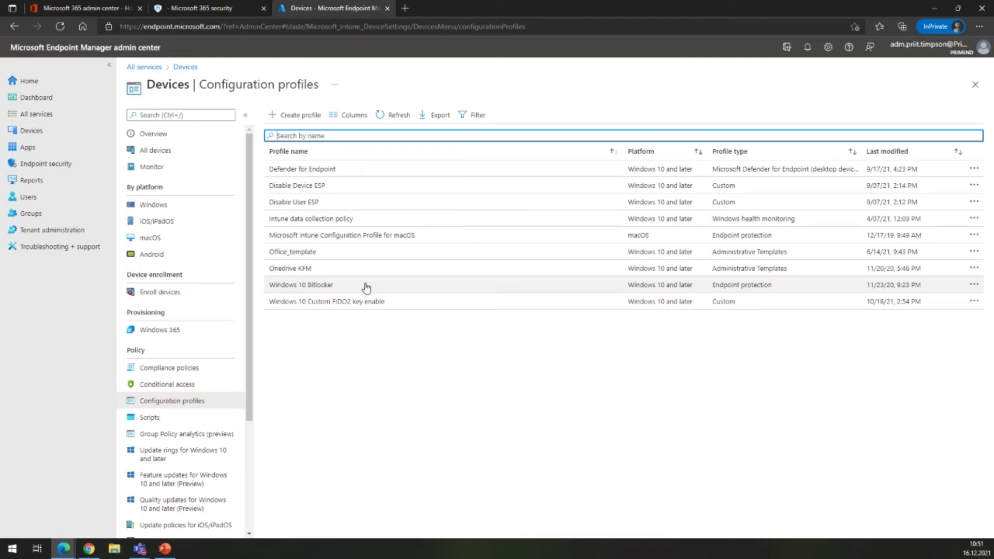
{"action": "left_click", "coordinate": [324, 286]}
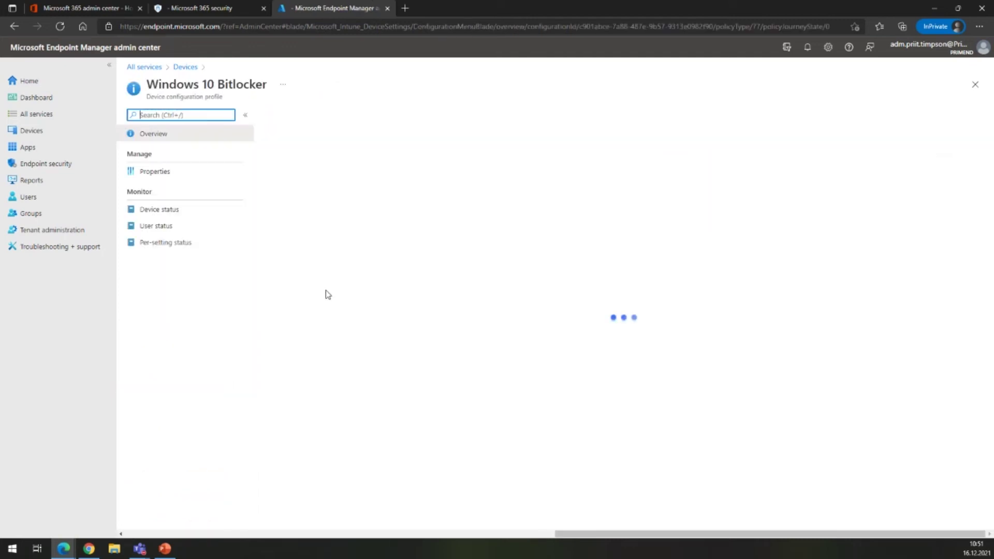
{"action": "left_click", "coordinate": [175, 176]}
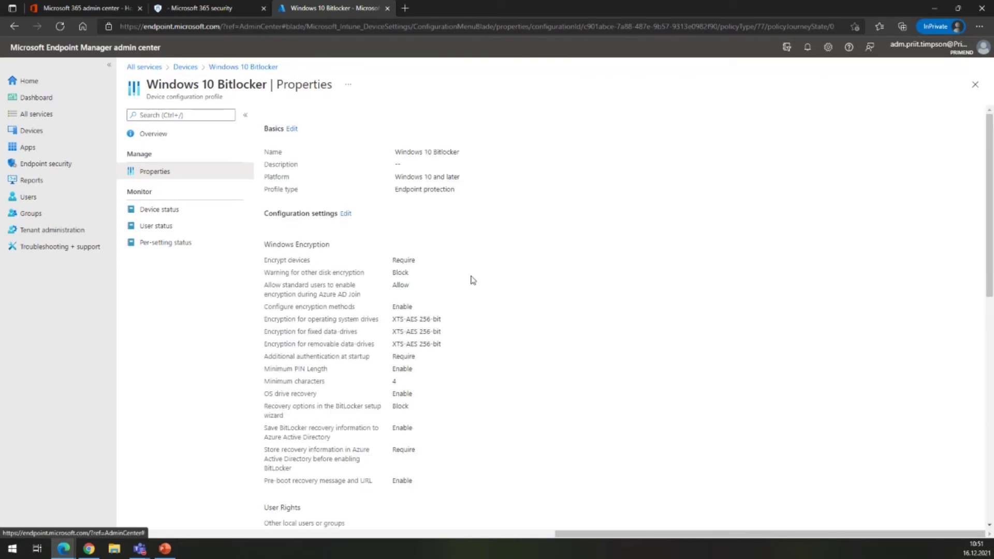
{"action": "scroll", "coordinate": [499, 286], "scroll_direction": "down", "scroll_amount": 2}
{"action": "scroll", "coordinate": [497, 285], "scroll_direction": "down", "scroll_amount": 1}
{"action": "scroll", "coordinate": [496, 284], "scroll_direction": "up", "scroll_amount": 3}
{"action": "left_click", "coordinate": [181, 138]}
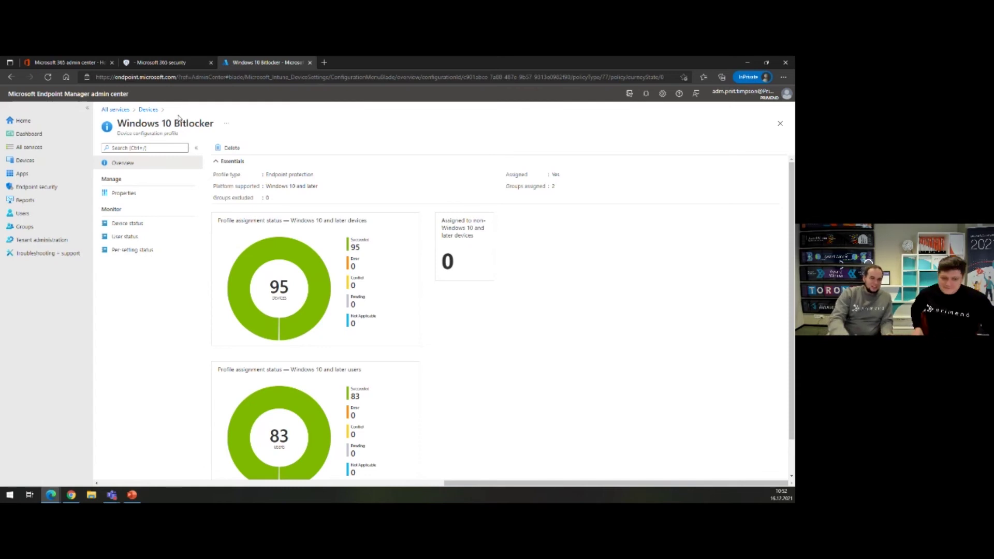
Return to the configuration profiles and open the properties of the Onedrive KFM profile.
{"action": "left_click", "coordinate": [152, 111]}
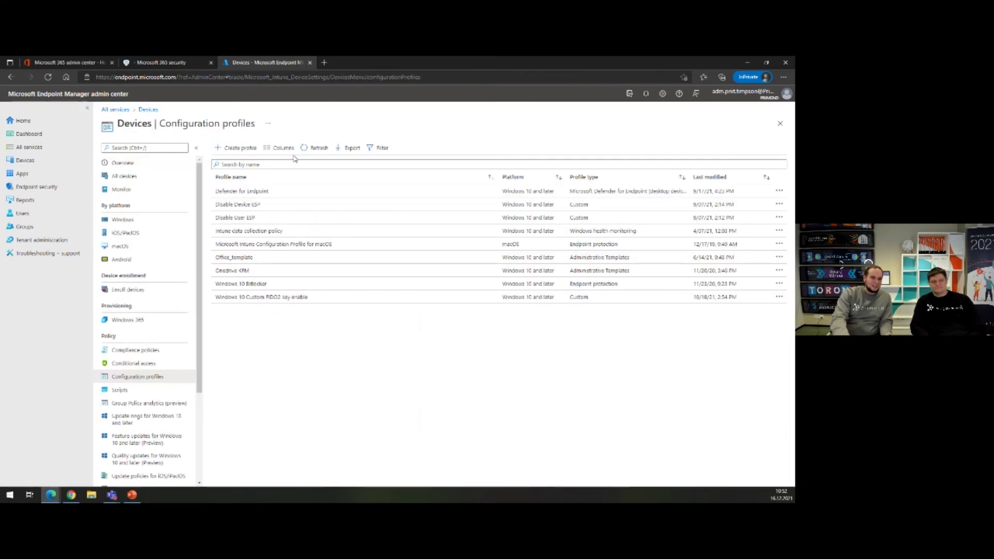
{"action": "left_click", "coordinate": [253, 273]}
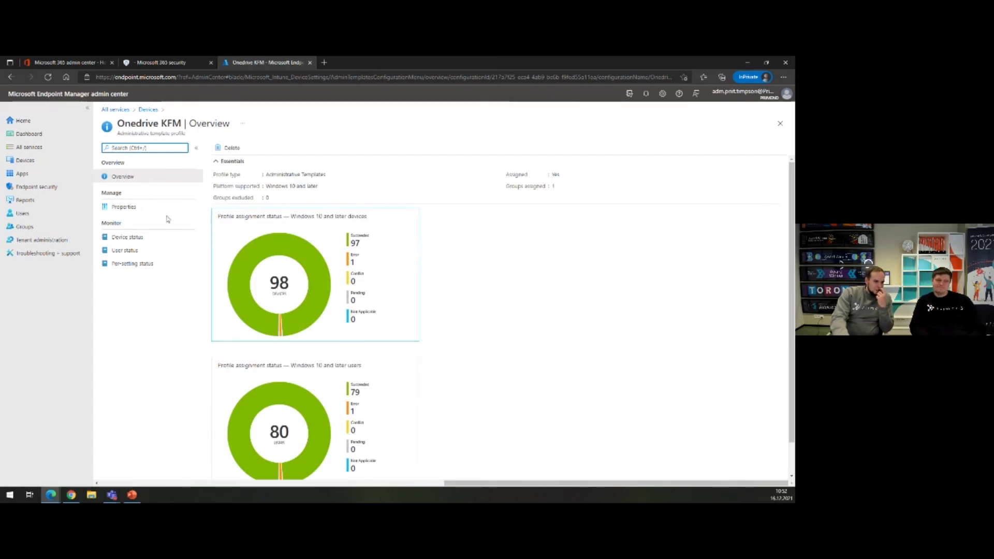
{"action": "left_click", "coordinate": [149, 208]}
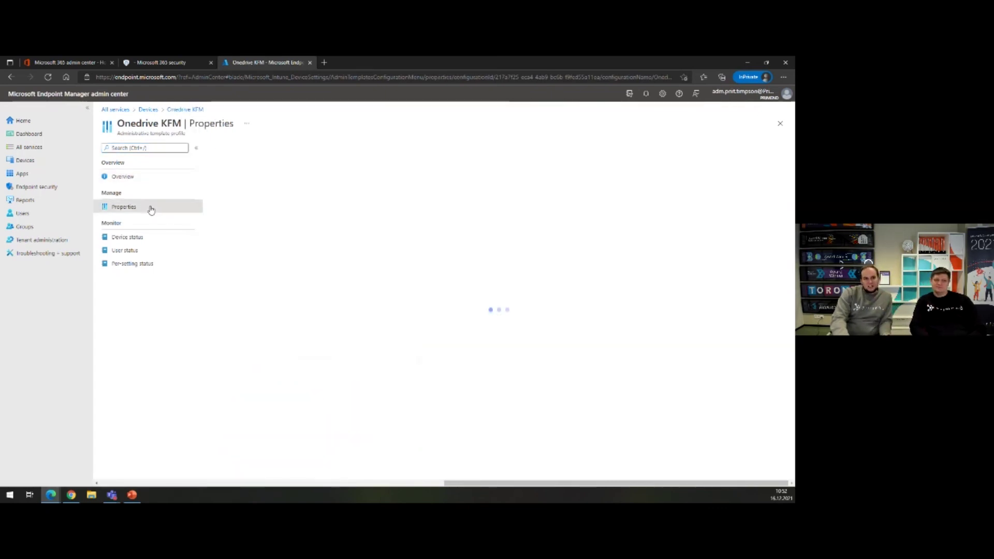